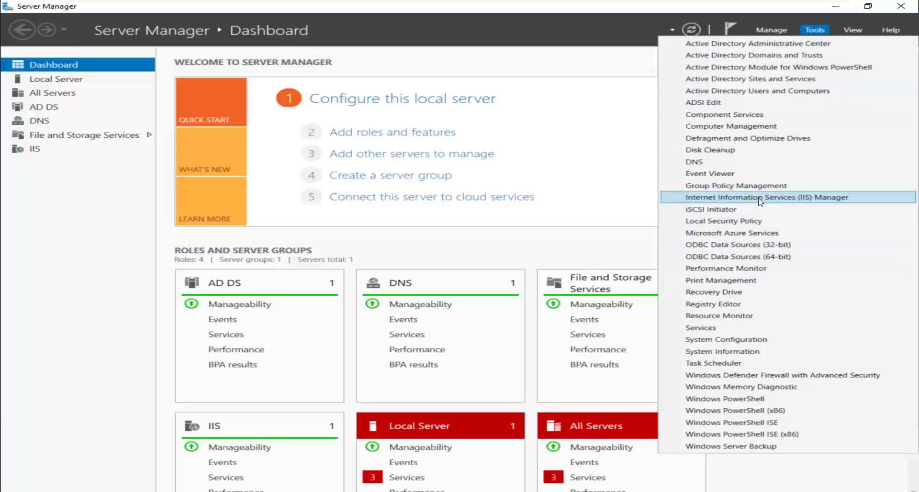
# - Open Internet Information Services (IIS) Manager and show the Server Certificates of the WIN-EIKJQM8I4P4 server
pyautogui.click(759, 198)
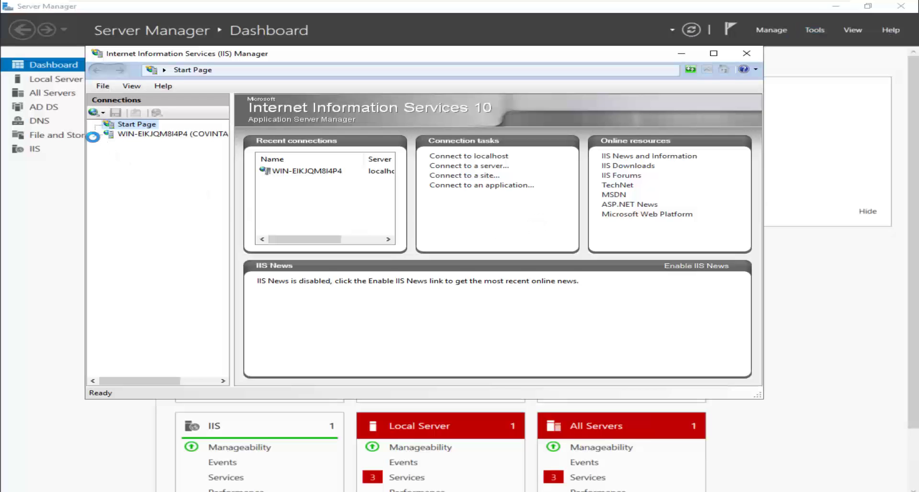
pyautogui.click(94, 134)
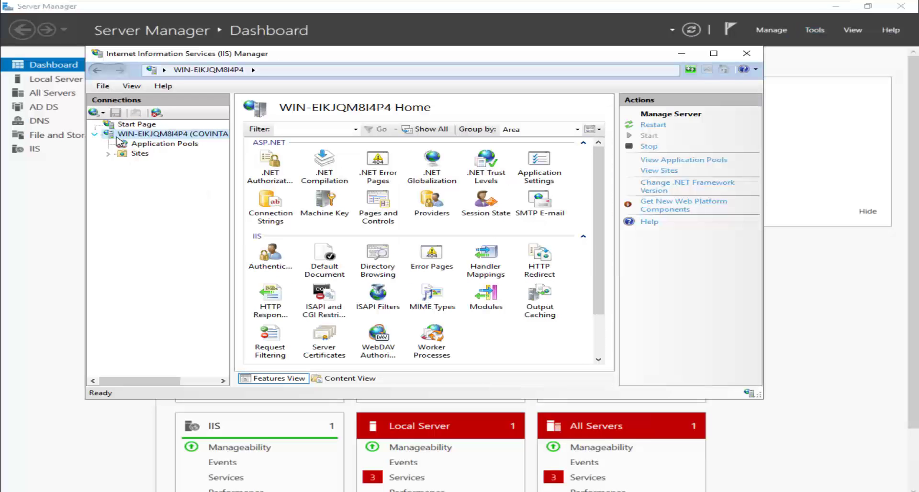
pyautogui.click(318, 341)
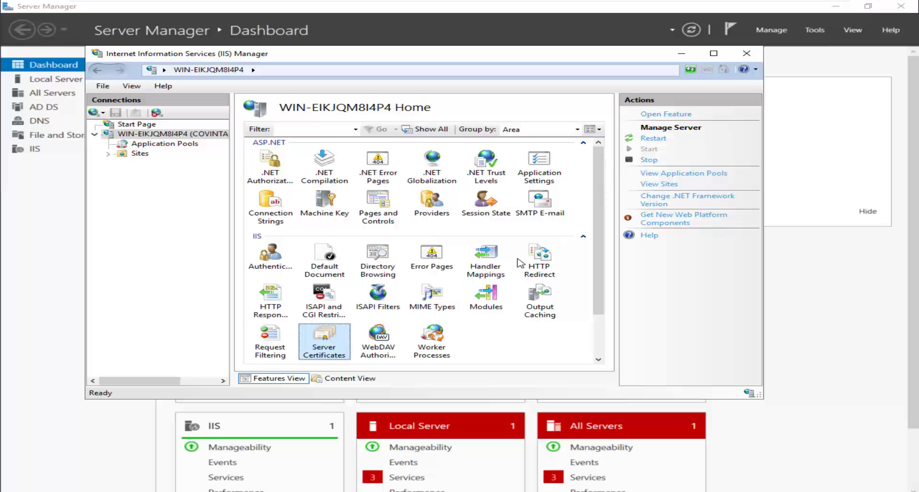
pyautogui.doubleClick(343, 341)
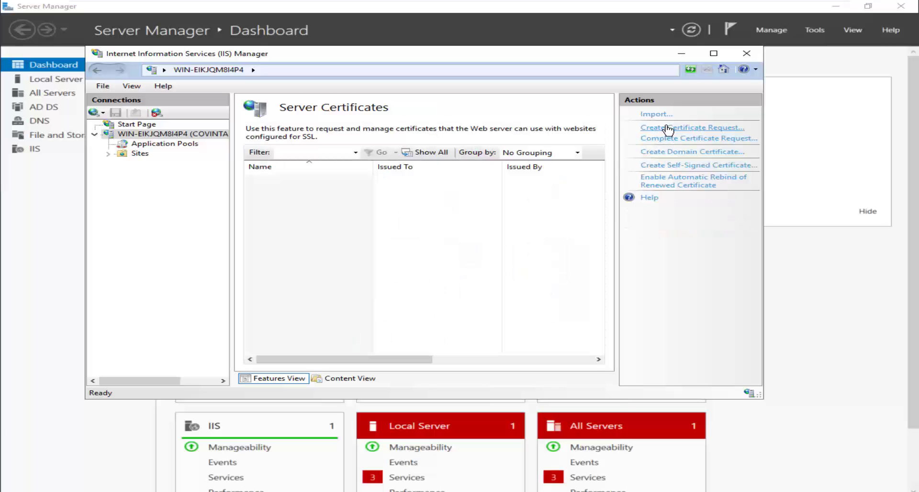
# - Dismiss the self-signed certificate dialog, then maximize the IIS Manager window with a wider Actions area
pyautogui.click(679, 168)
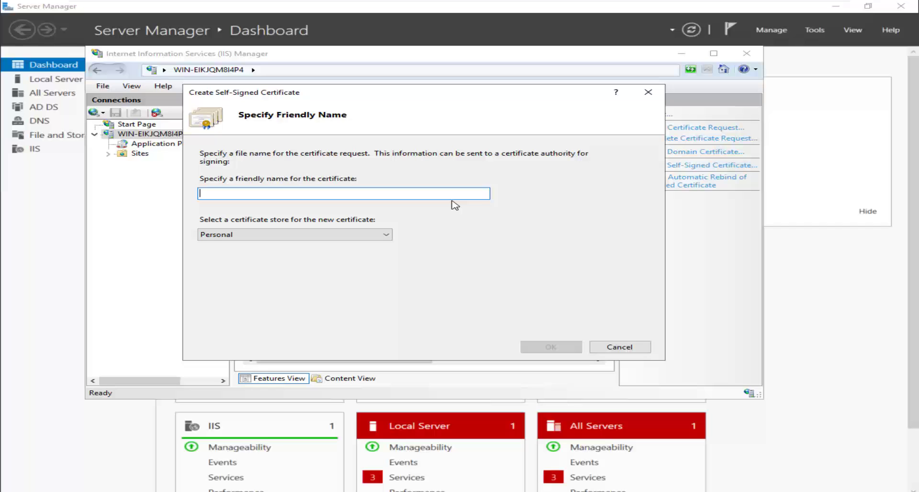
pyautogui.click(648, 92)
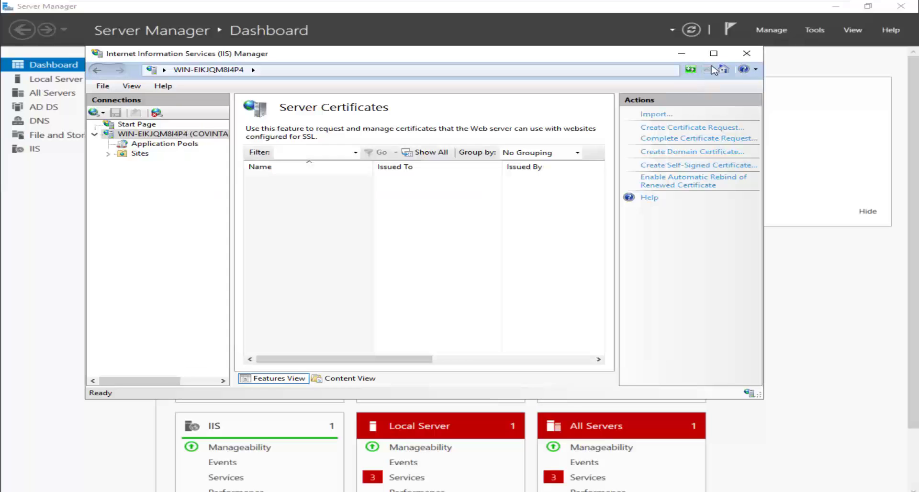
pyautogui.click(714, 54)
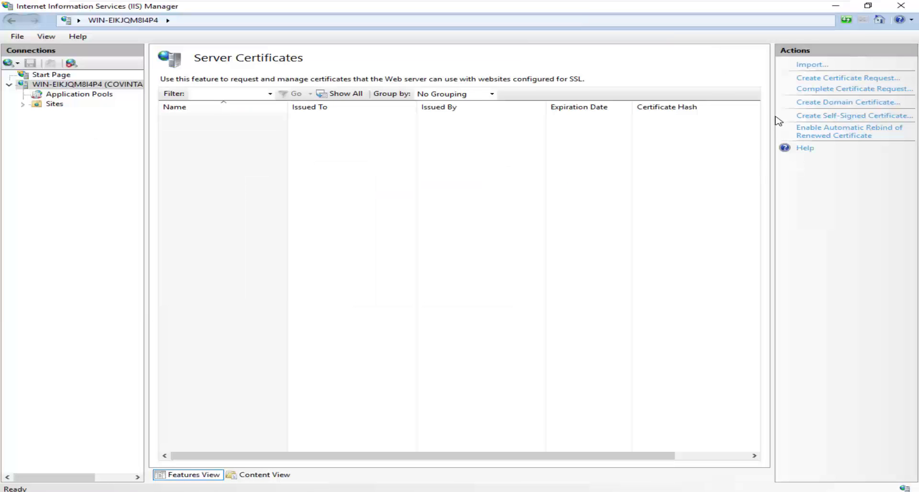
pyautogui.moveTo(776, 114); pyautogui.dragTo(626, 141)
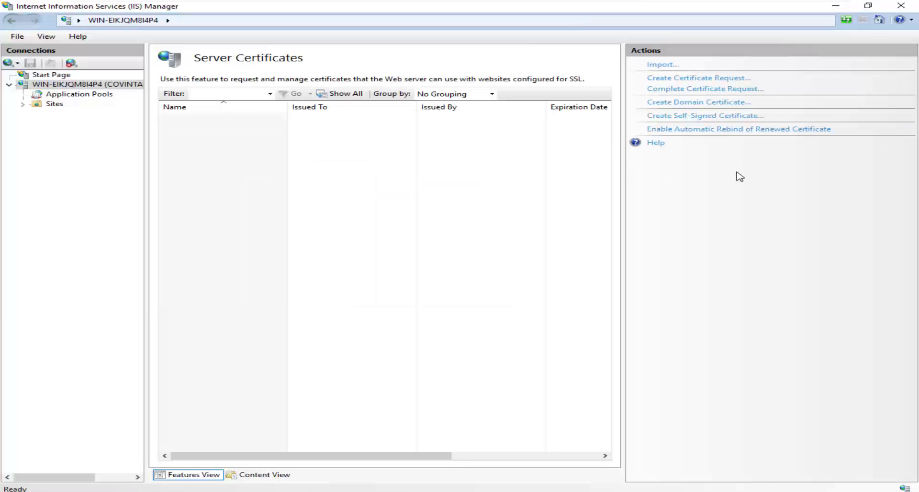
# - Create a self-signed certificate with the friendly name covintar in the Personal certificate store
pyautogui.click(721, 120)
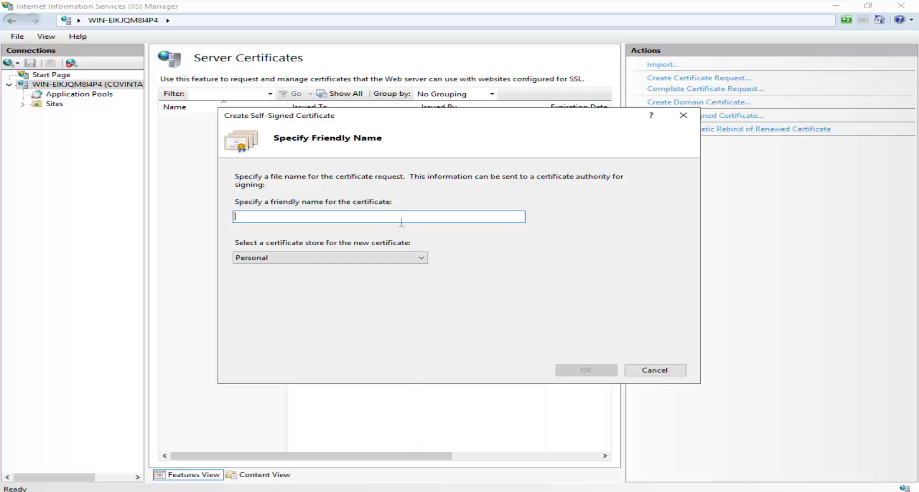
pyautogui.write('covintar')
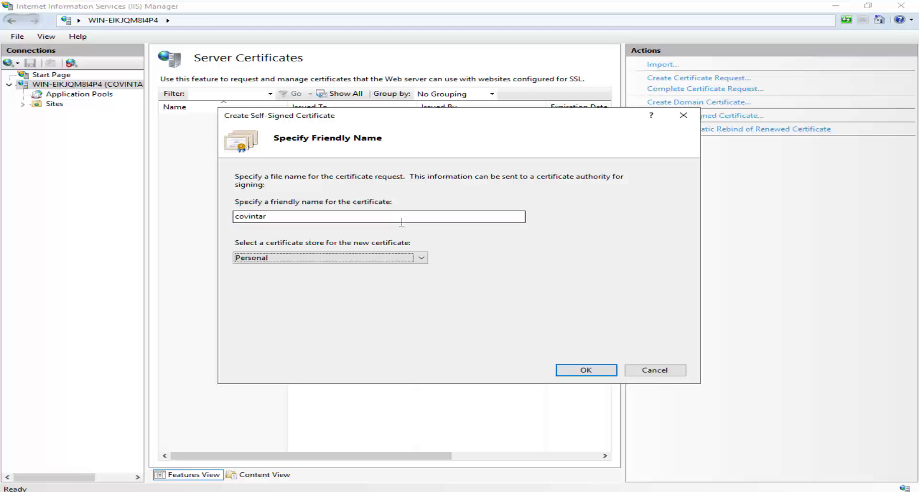
pyautogui.click(323, 260)
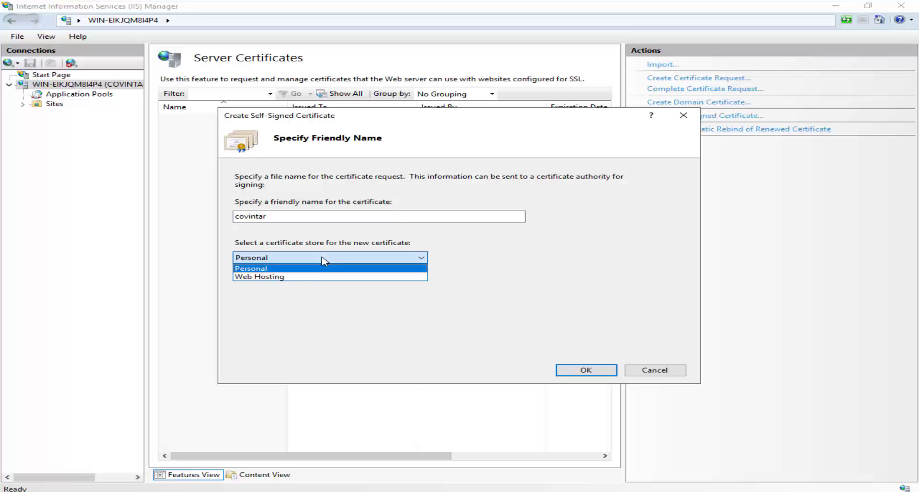
pyautogui.click(334, 238)
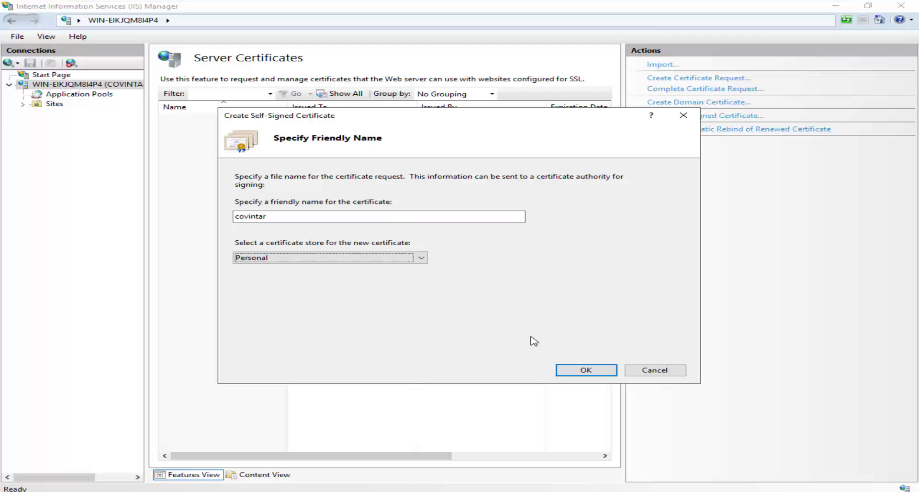
pyautogui.click(569, 373)
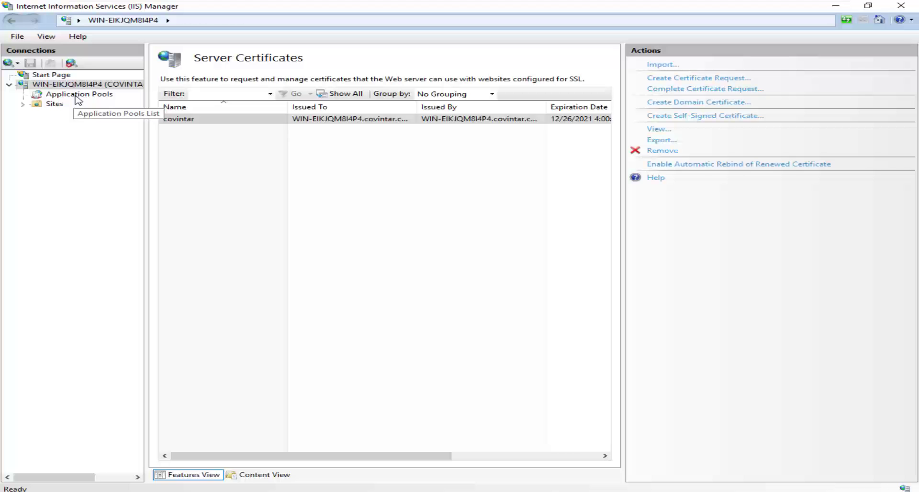
# - Select the Default Web Site under the server's Sites and open its site bindings
pyautogui.click(77, 96)
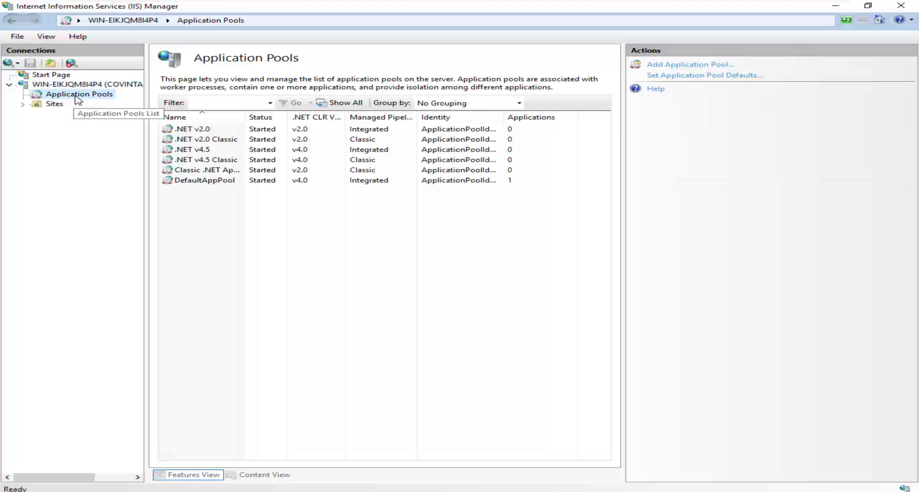
pyautogui.click(24, 104)
pyautogui.click(46, 104)
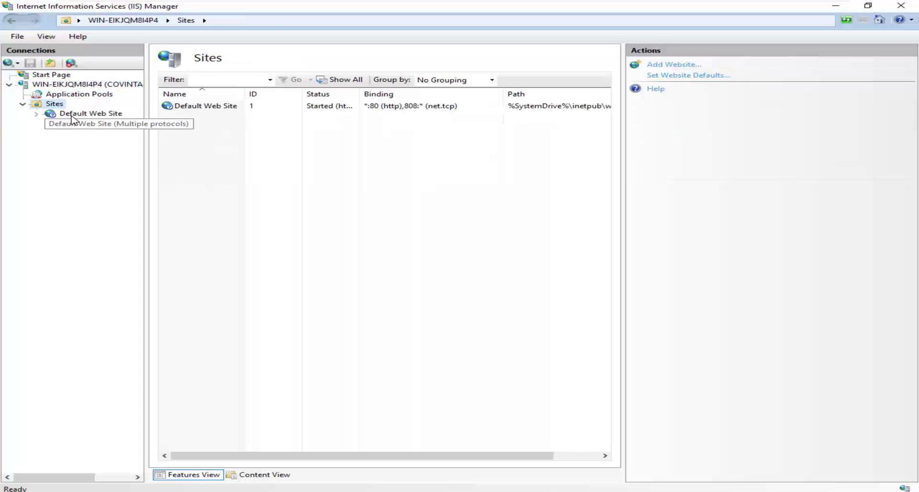
pyautogui.click(72, 114)
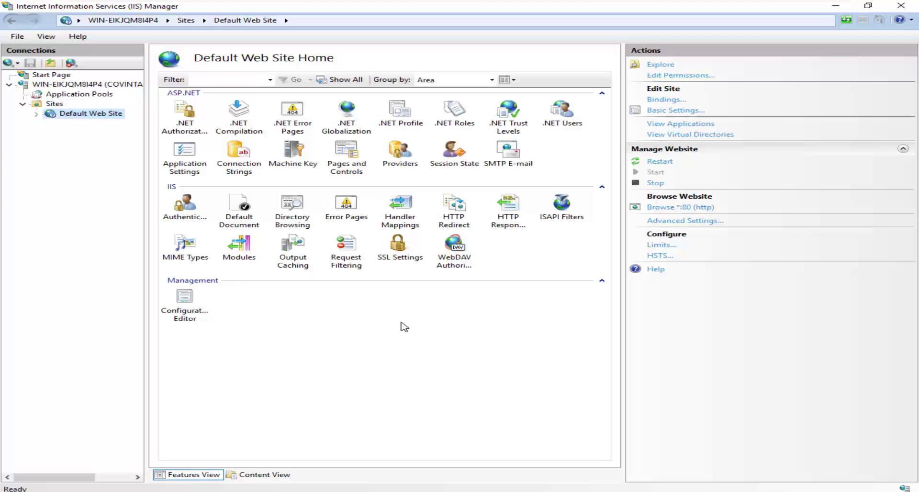
pyautogui.click(667, 100)
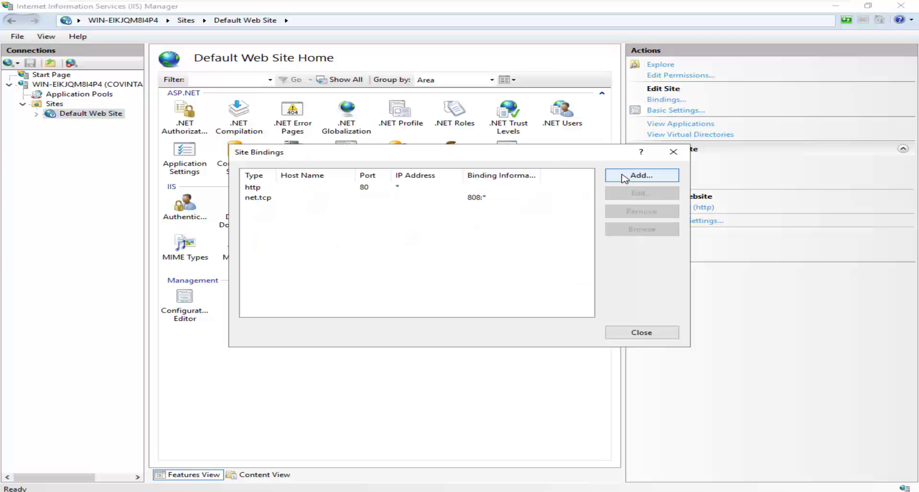
# - Start a new https binding on port 443 with the host name WIN-EIKJQM8I4P4.covintar.com
pyautogui.press('Return')
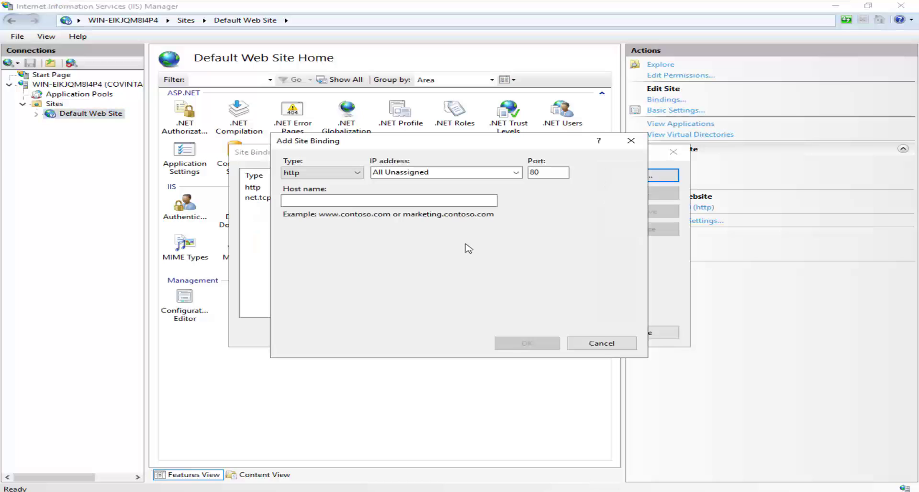
pyautogui.click(359, 174)
pyautogui.click(345, 195)
pyautogui.write('WIN-EIKJQM8I4P4.covintar.com')
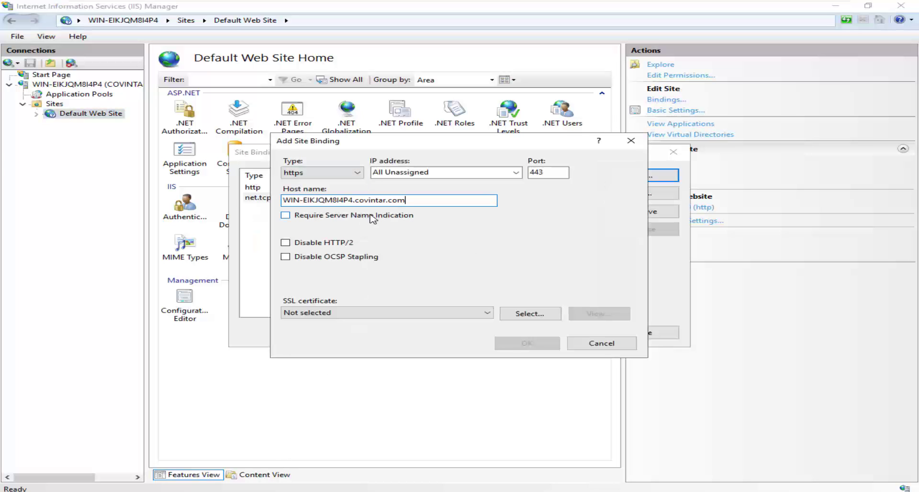
pyautogui.press('Tab')
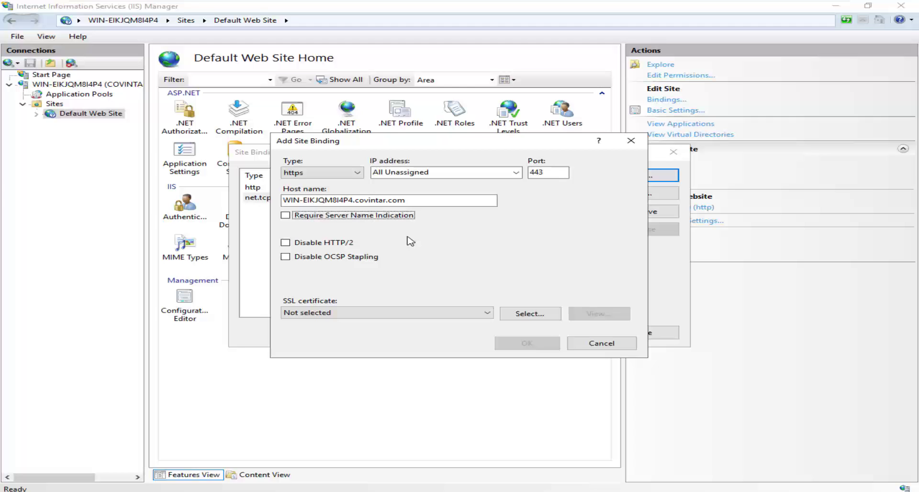
# - Assign the covintar SSL certificate to the new https binding, save it and close the site bindings
pyautogui.click(415, 314)
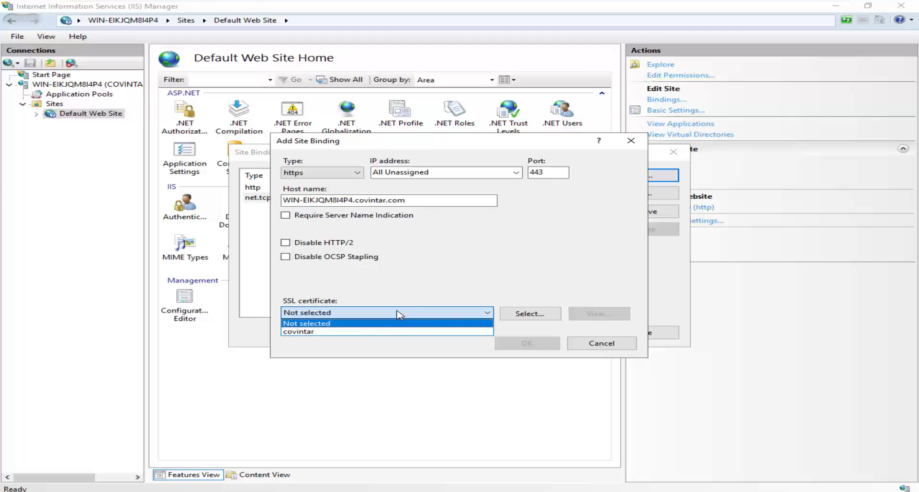
pyautogui.click(379, 333)
pyautogui.click(533, 344)
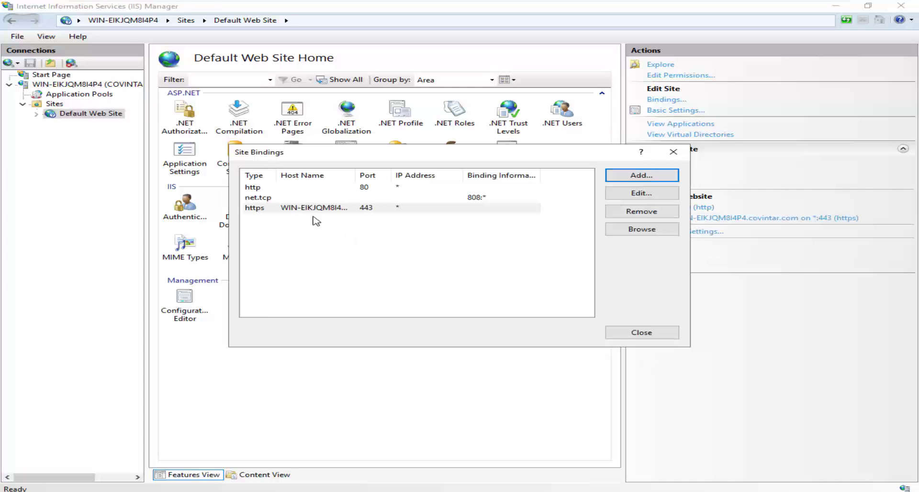
pyautogui.click(622, 333)
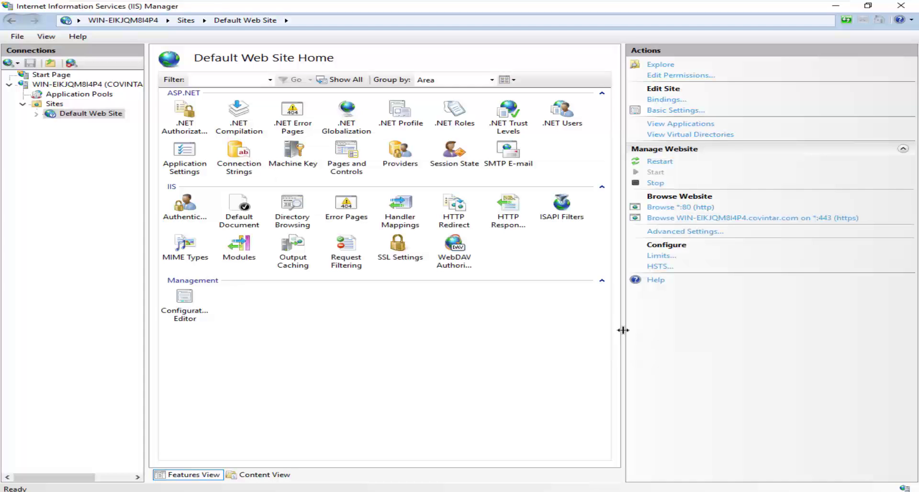
# - Browse the Default Web Site over https on port 443 and enlarge the browser window to check the page
pyautogui.click(720, 220)
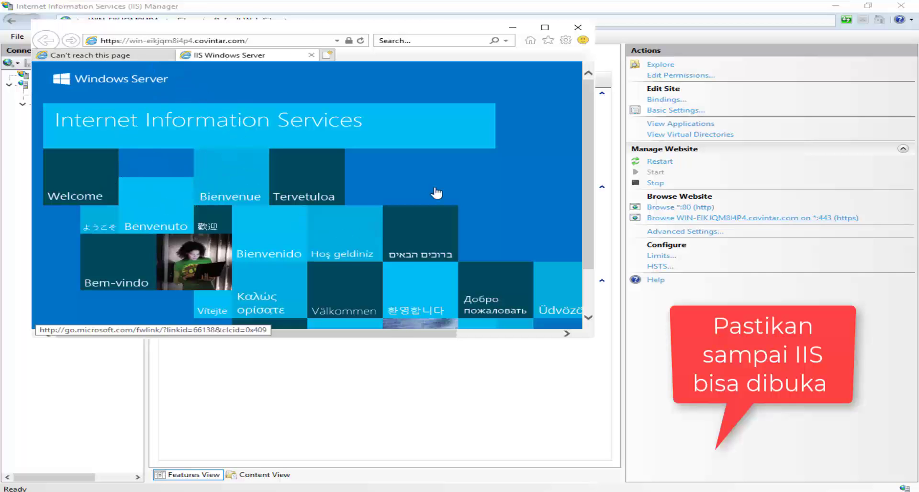
pyautogui.click(544, 27)
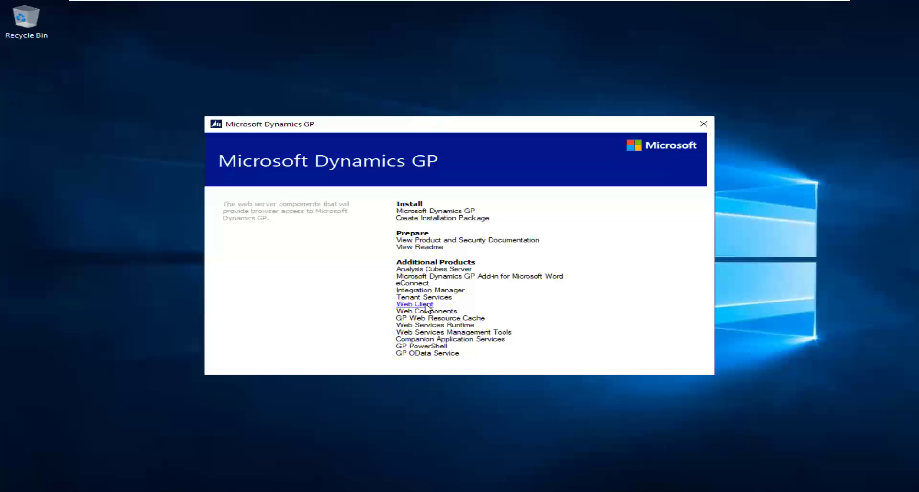
# - Start the Web Client installation from the Microsoft Dynamics GP setup, accept the license terms and continue to the web components database settings
pyautogui.click(425, 305)
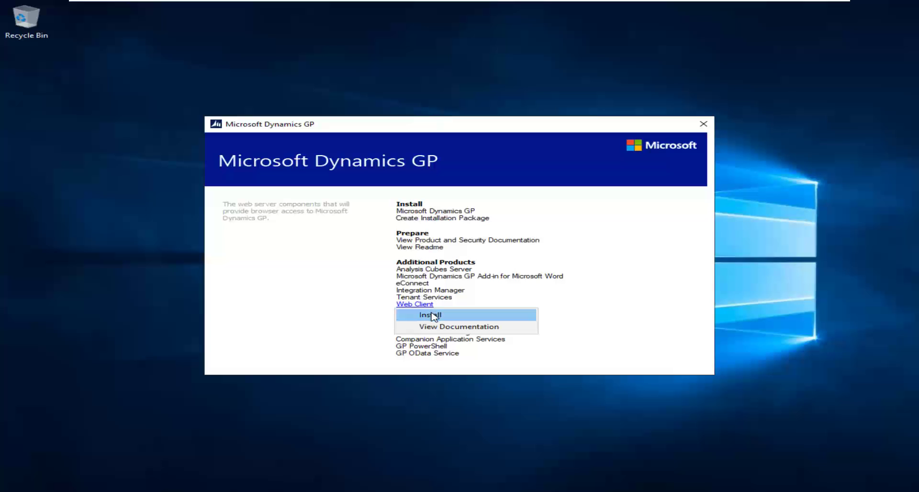
pyautogui.click(429, 314)
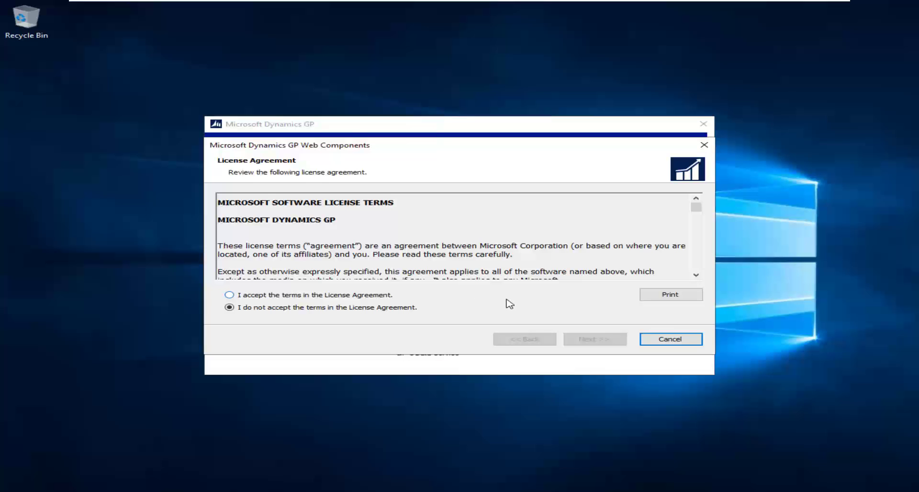
pyautogui.click(384, 297)
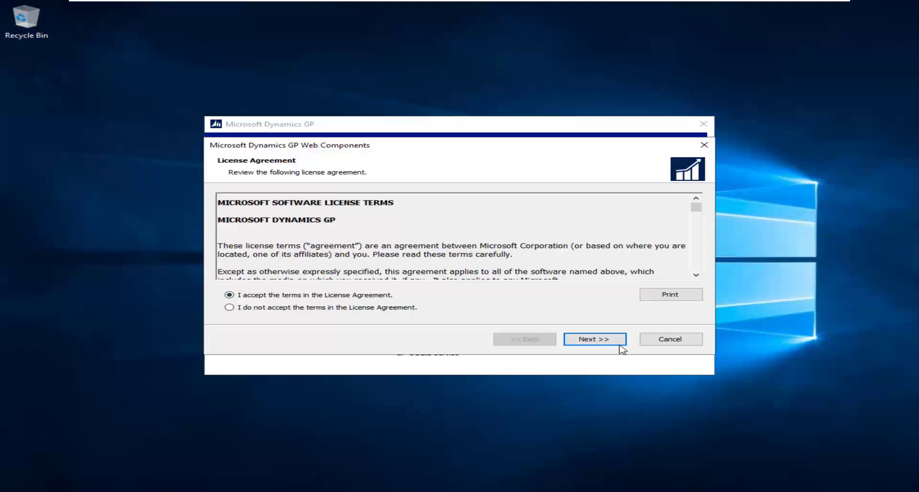
pyautogui.click(600, 340)
pyautogui.click(346, 233)
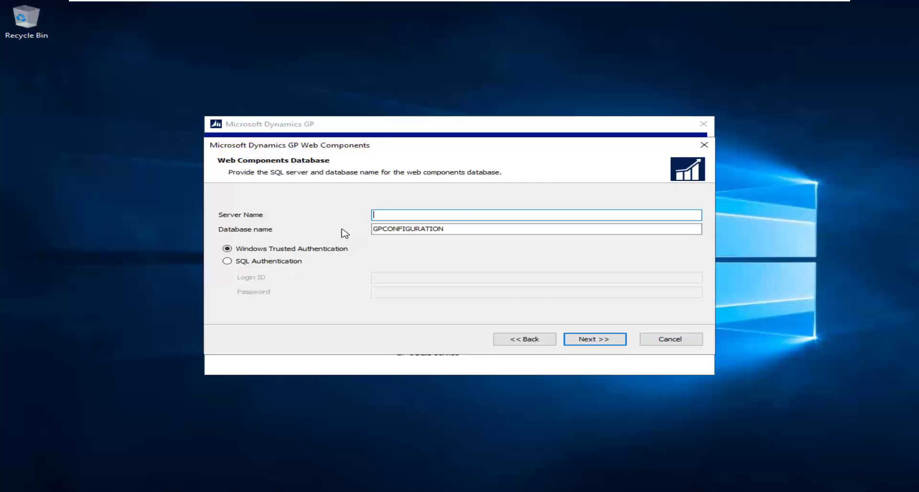
# - Open the ODBC Data Source Administrator and copy the SQL Server name from the Dynamics GP 2018 system data source
pyautogui.press('super')
pyautogui.write('odbc')
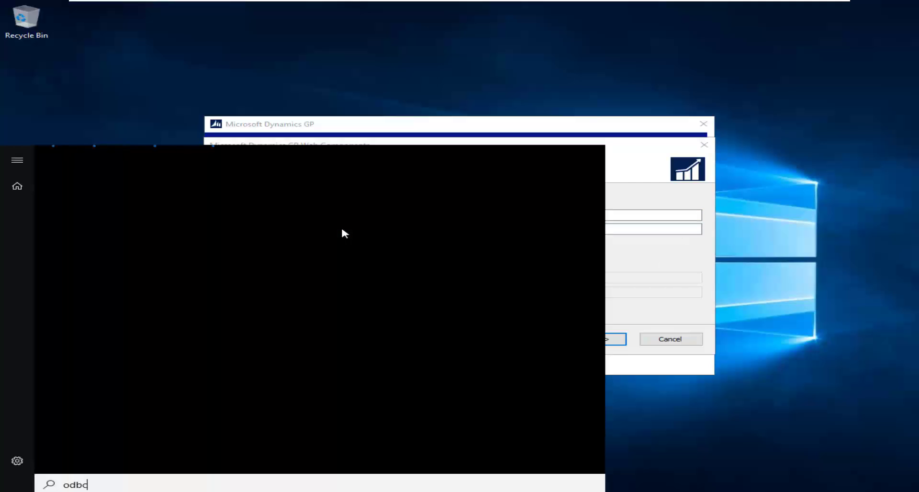
pyautogui.press('Return')
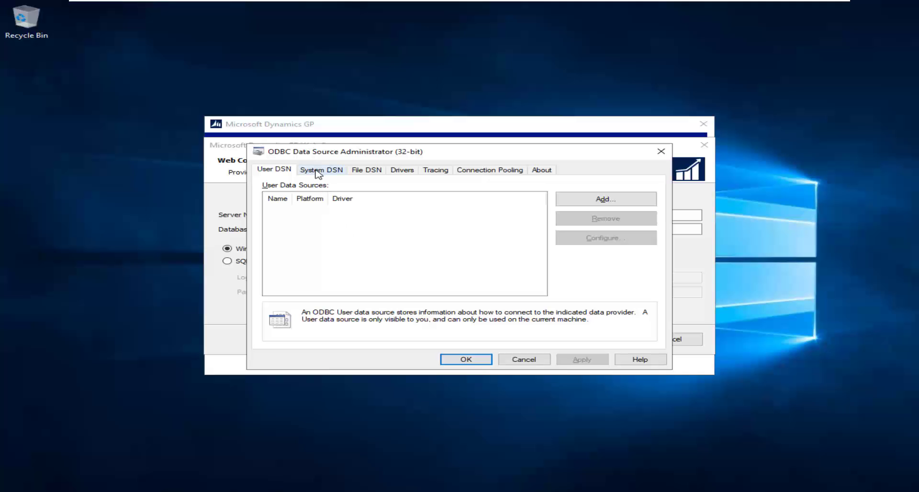
pyautogui.click(317, 171)
pyautogui.click(592, 238)
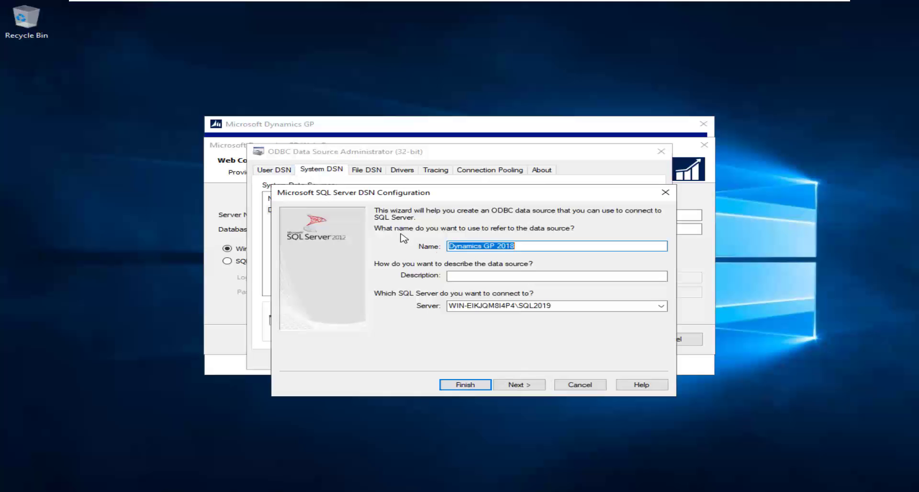
pyautogui.click(567, 306)
pyautogui.hotkey('ctrl', 'c')
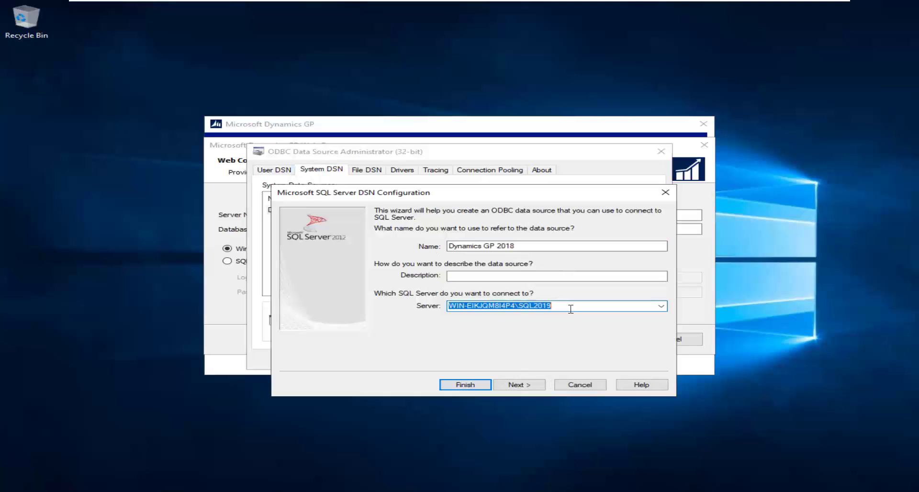
# - Close the ODBC windows unchanged and set the web components database's server name to WIN-EIKJQM8I4P4\SQL2019
pyautogui.click(581, 384)
pyautogui.click(661, 151)
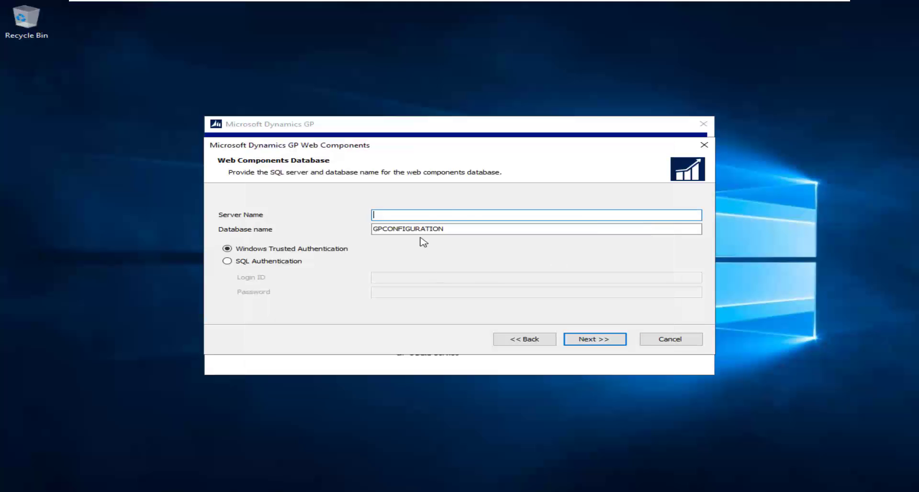
pyautogui.hotkey('ctrl', 'v')
pyautogui.press('Tab')
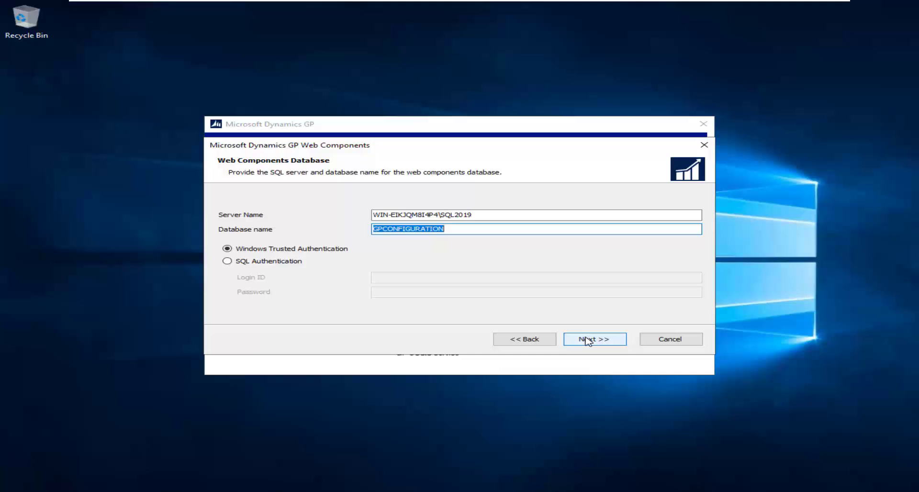
# - Accept GPCONFIGURATION as the web components database with Windows Trusted Authentication, and select the covintar certificate for the Session Central Service
pyautogui.click(548, 229)
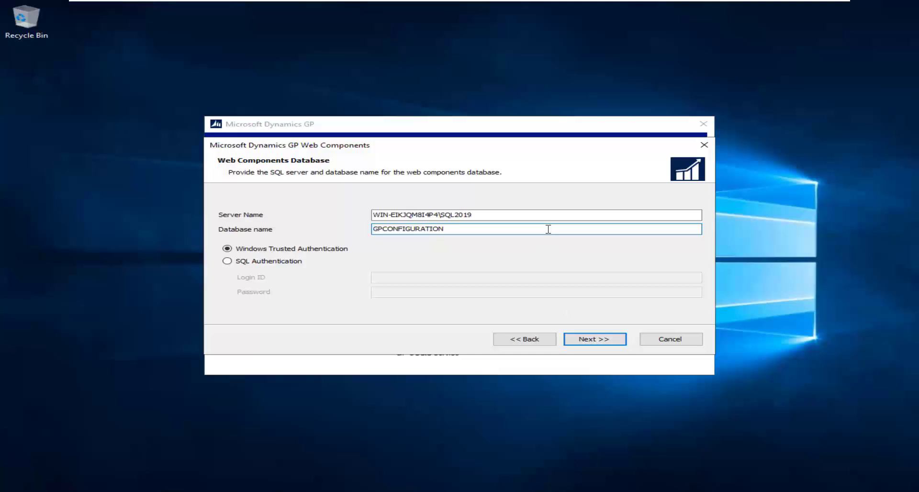
pyautogui.click(589, 340)
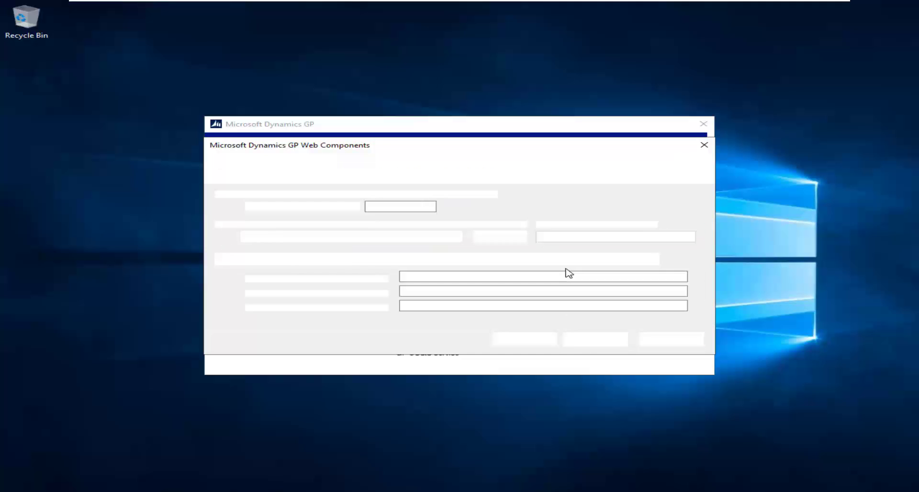
pyautogui.click(437, 240)
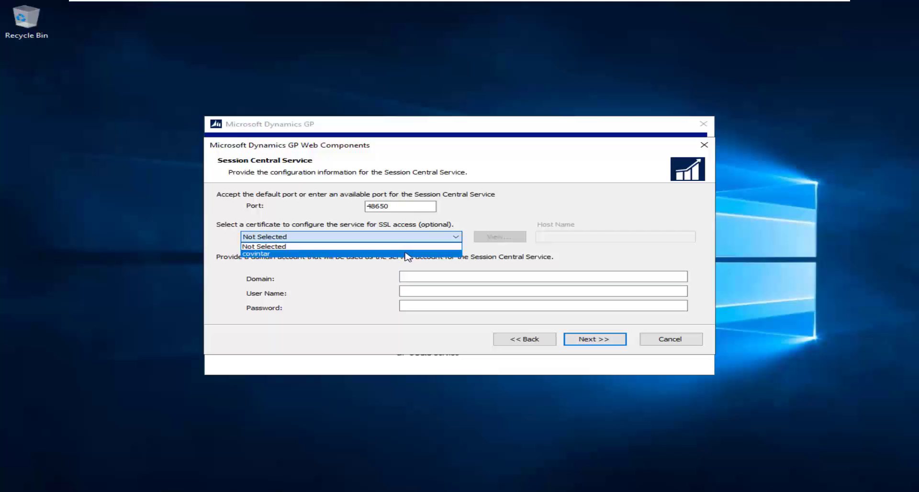
pyautogui.click(403, 258)
# - Set the Session Central Service account to domain covintar.com and user name Administrator, enter the account password and continue to the Windows user groups
pyautogui.click(444, 278)
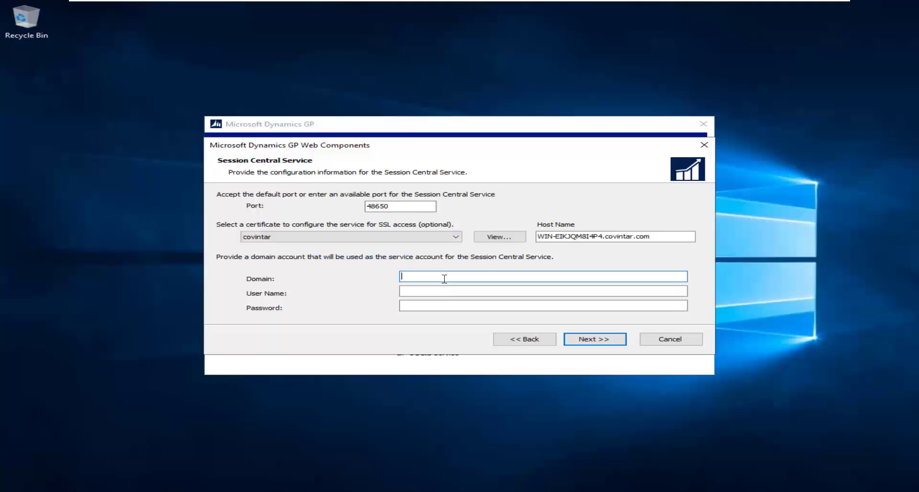
pyautogui.write('covintar.com')
pyautogui.press('Tab')
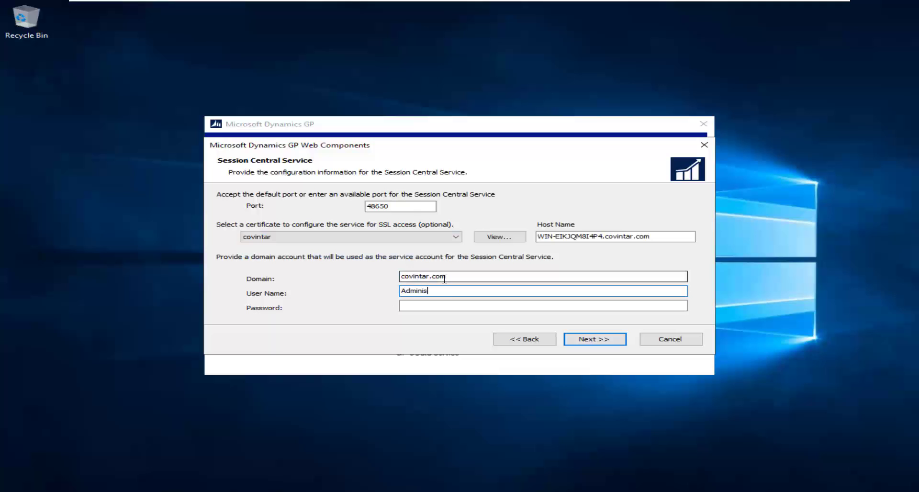
pyautogui.press('Tab')
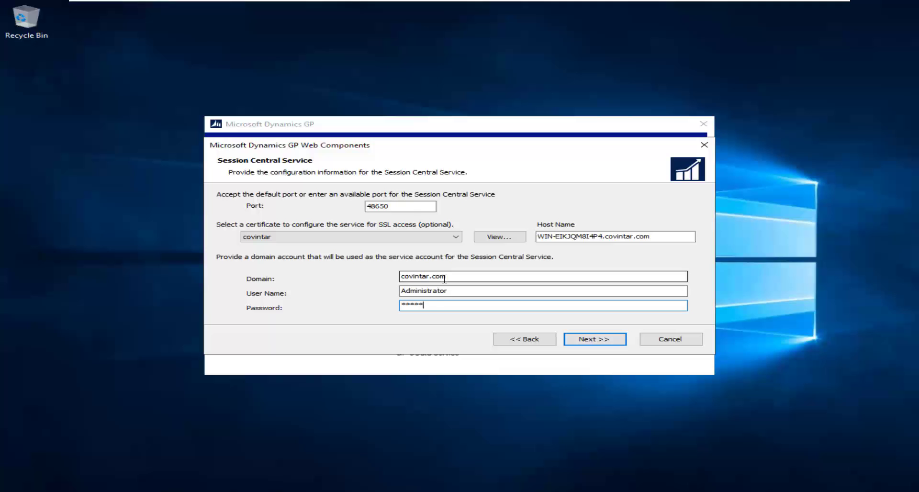
pyautogui.click(597, 340)
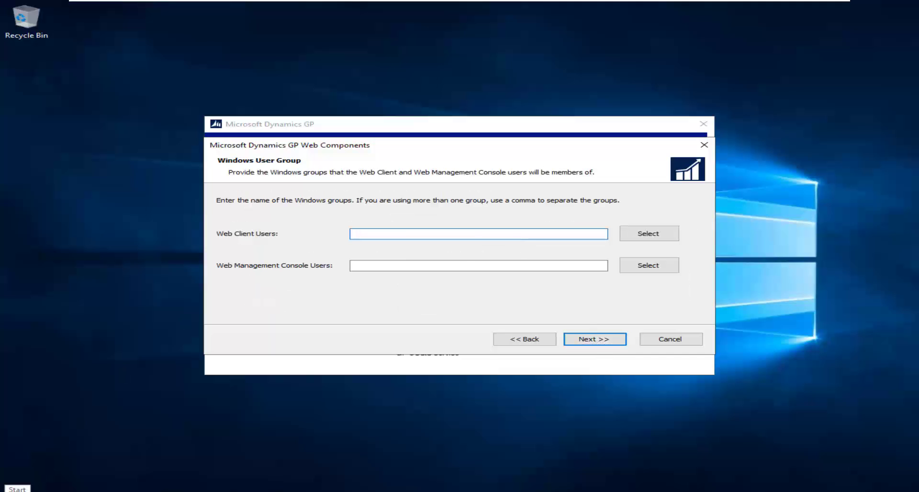
# - Open Active Directory Users and Computers from Server Manager and expand the covintar.com domain
pyautogui.click(11, 489)
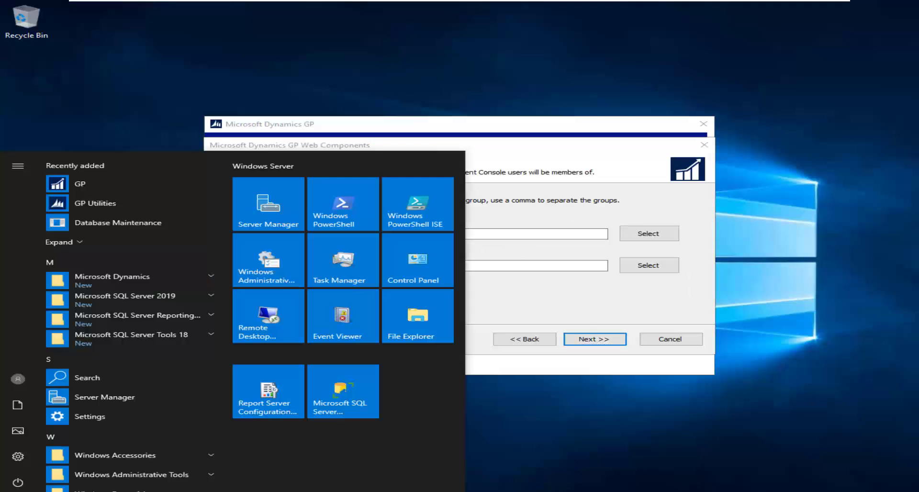
pyautogui.click(250, 201)
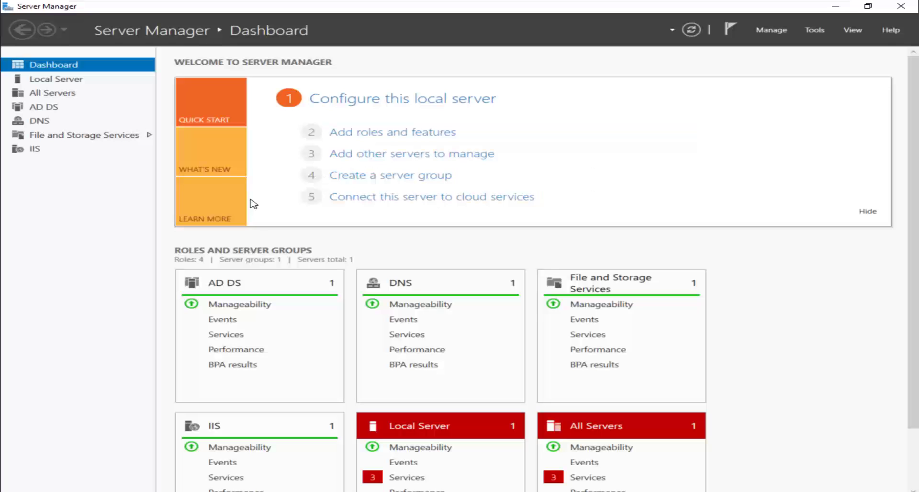
pyautogui.click(782, 34)
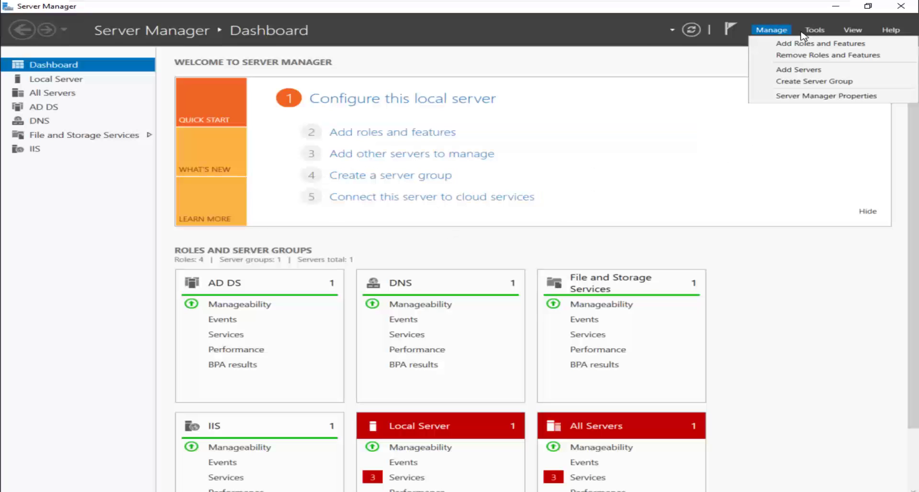
pyautogui.click(806, 35)
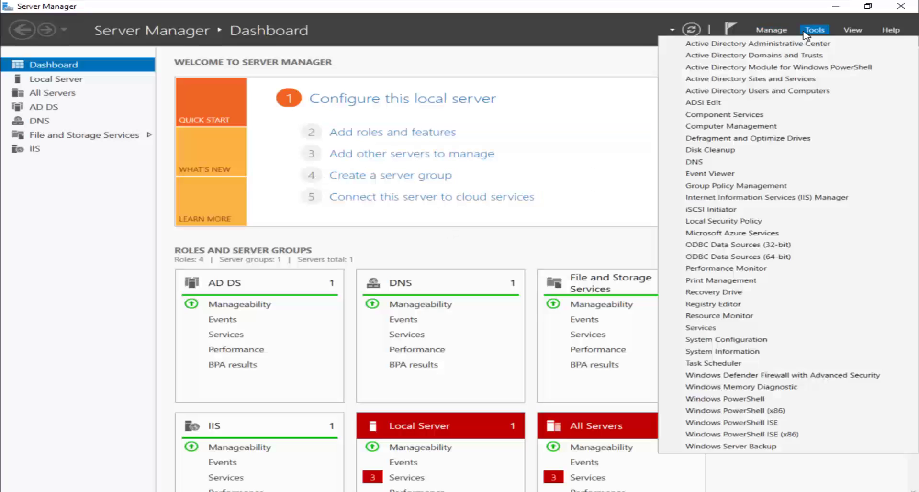
pyautogui.click(769, 90)
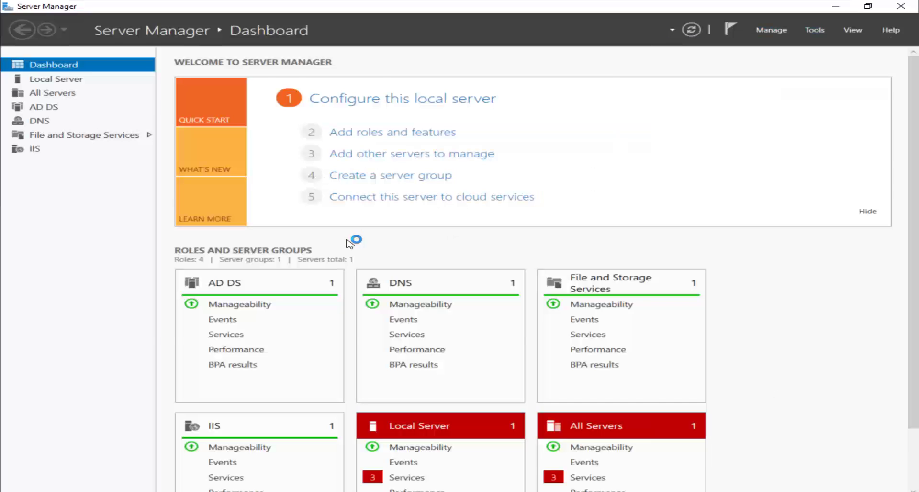
pyautogui.click(78, 118)
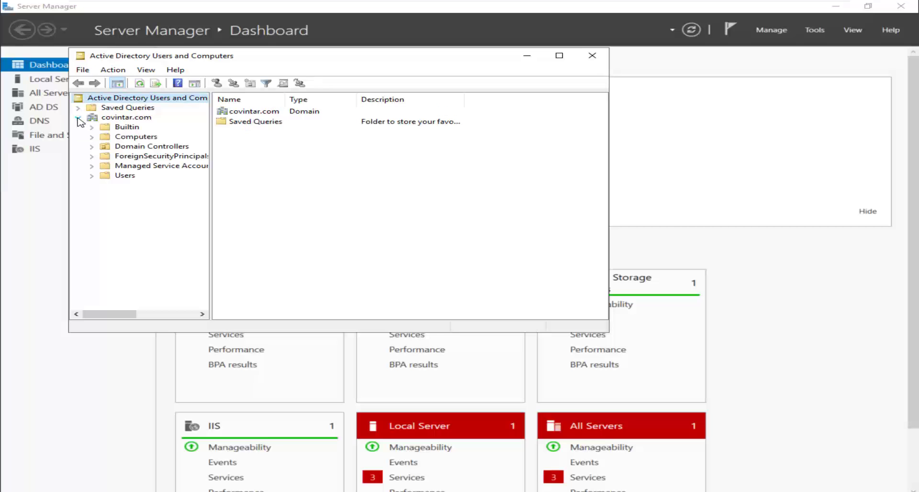
# - Create a security group named gpuser with Domain local scope in the covintar.com Users container
pyautogui.click(124, 177)
pyautogui.rightClick(122, 176)
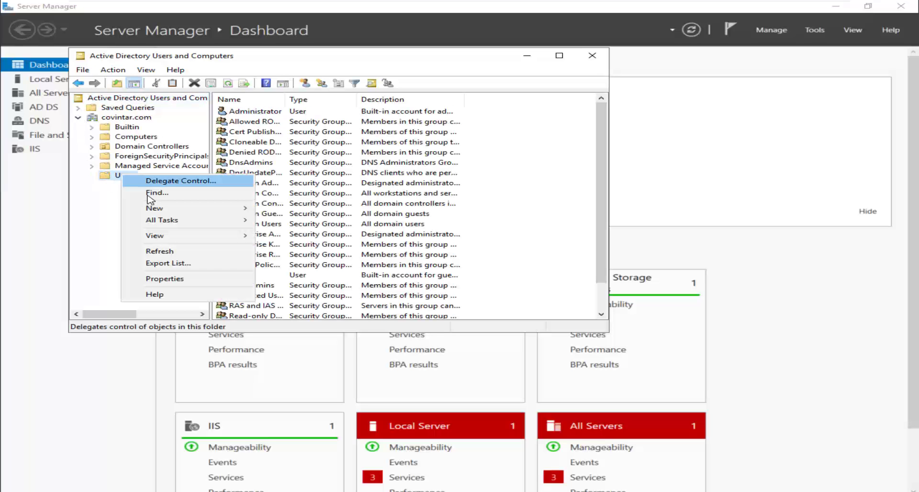
pyautogui.moveTo(149, 208)
pyautogui.click(288, 233)
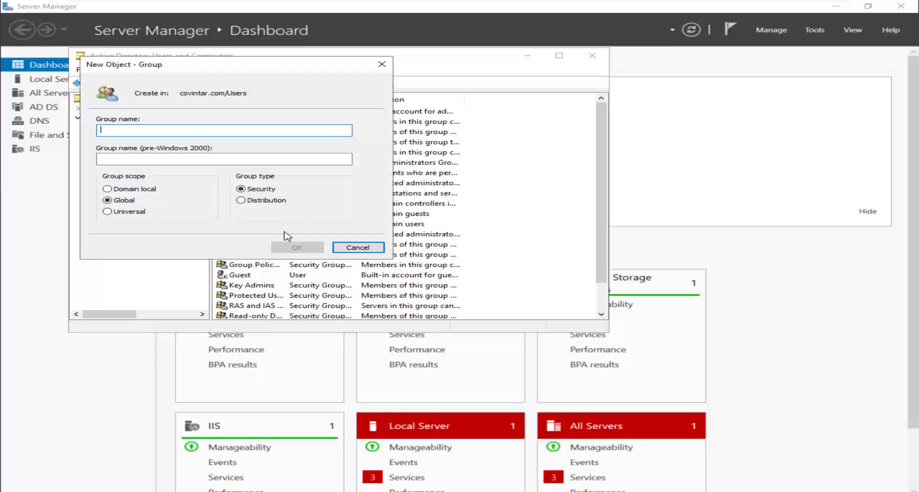
pyautogui.write('gpl')
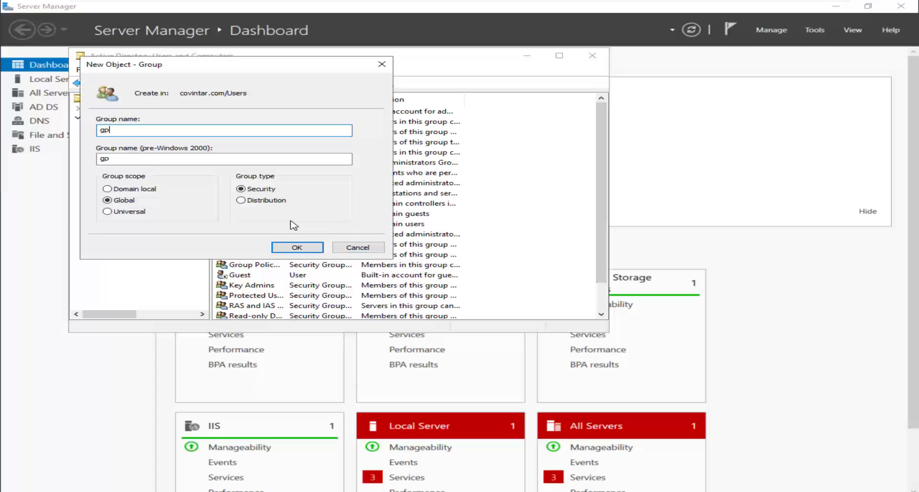
pyautogui.press('Tab')
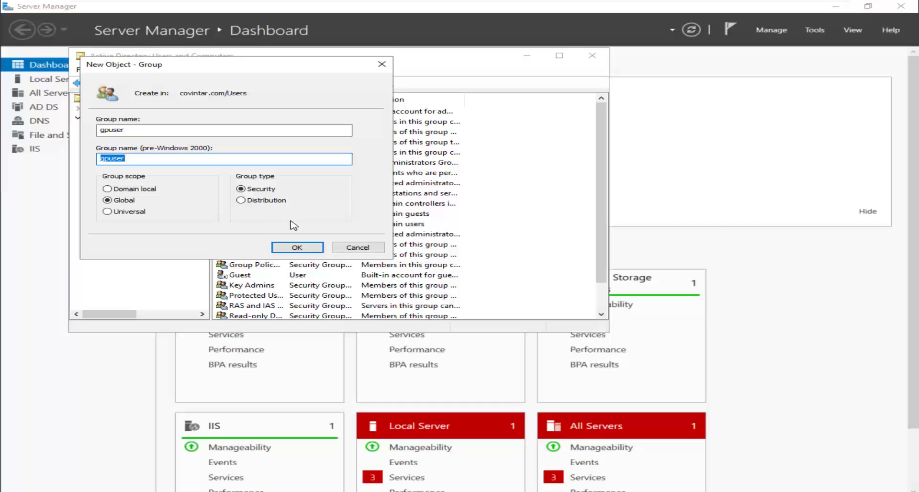
pyautogui.click(139, 189)
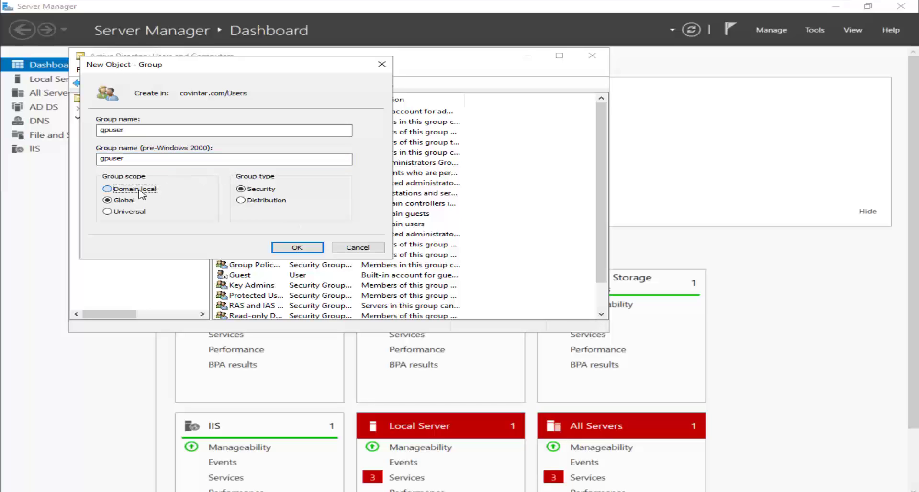
pyautogui.click(285, 247)
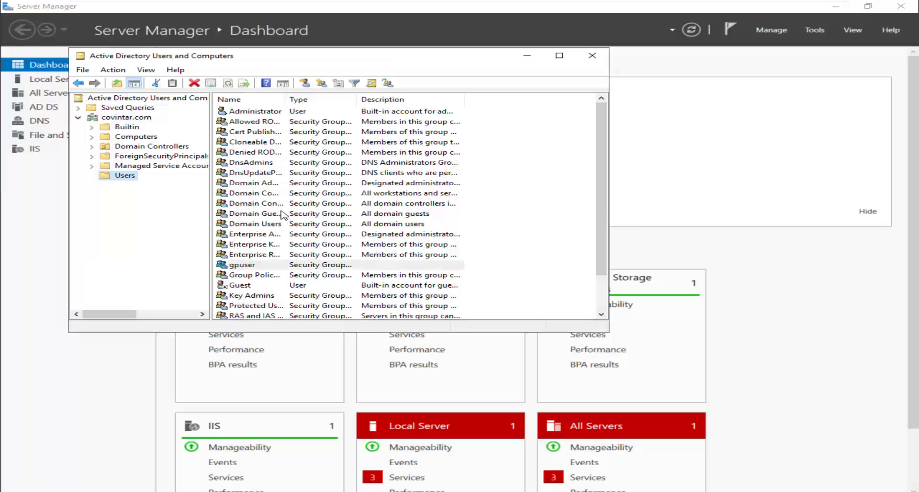
# - Add Domain Users as a member of the gpuser group and save the group's properties
pyautogui.doubleClick(267, 265)
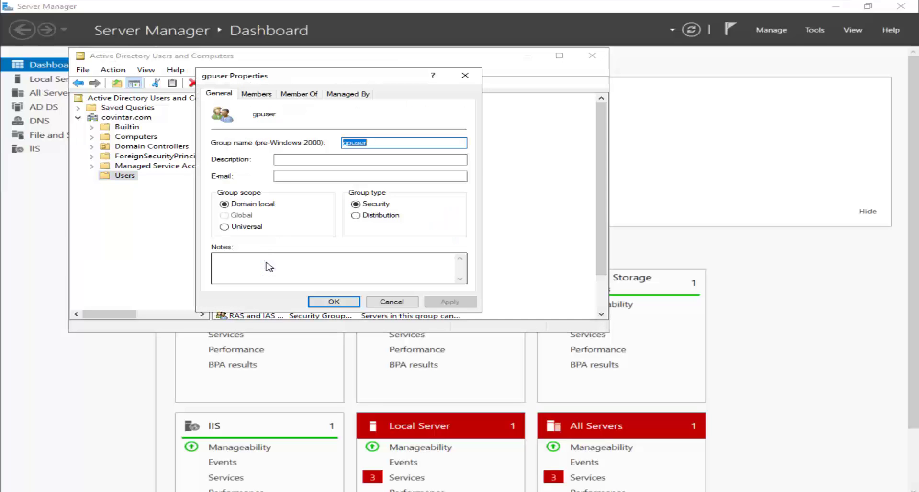
pyautogui.click(255, 94)
pyautogui.click(238, 271)
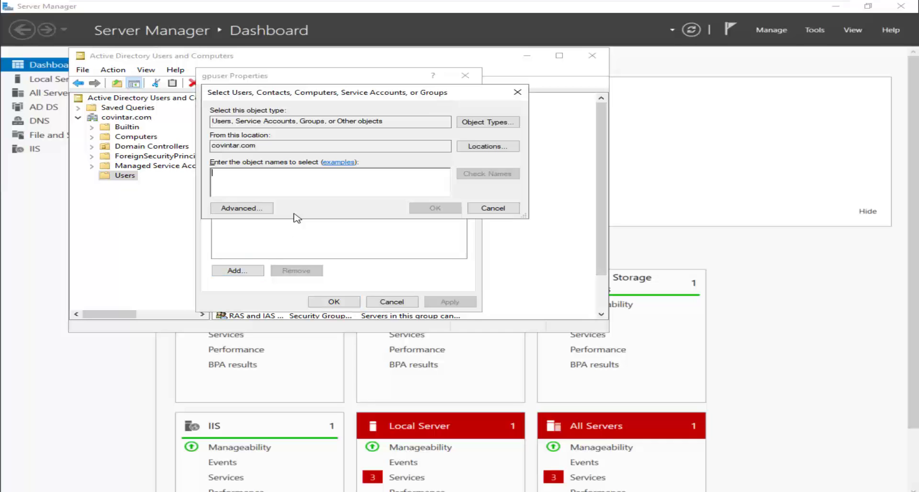
pyautogui.write('goma')
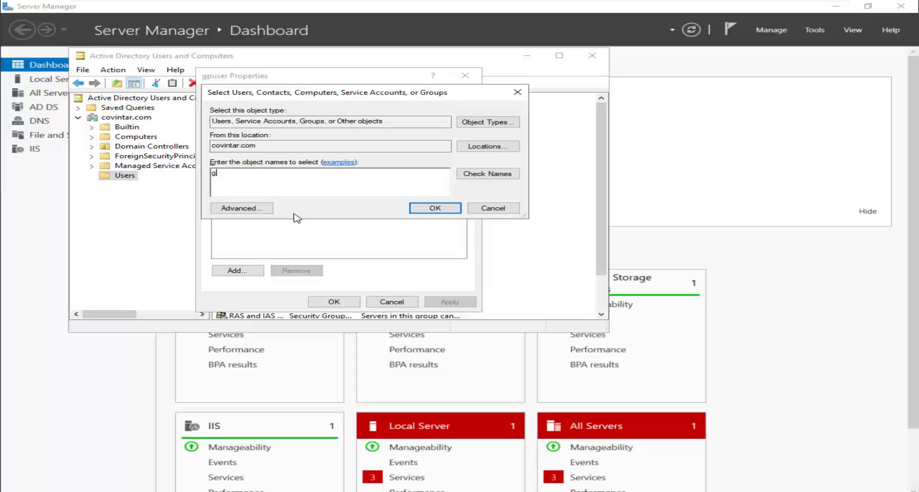
pyautogui.write('omain')
pyautogui.click(460, 175)
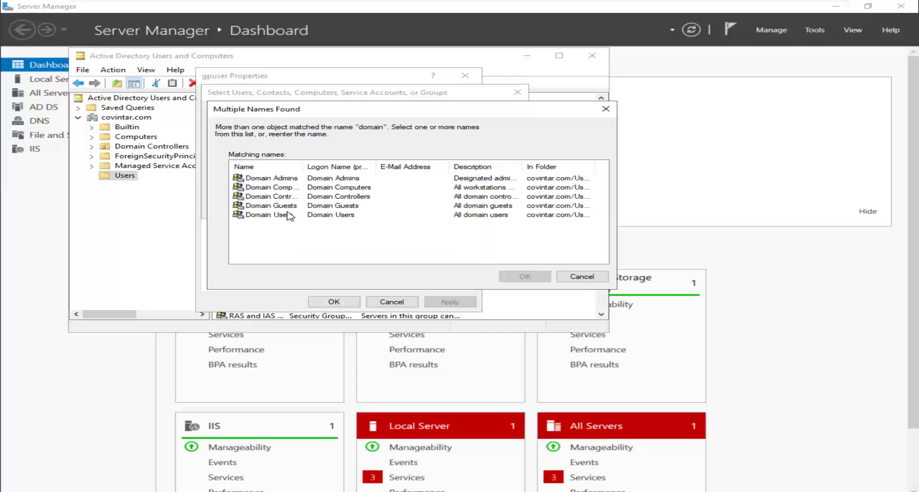
pyautogui.click(288, 215)
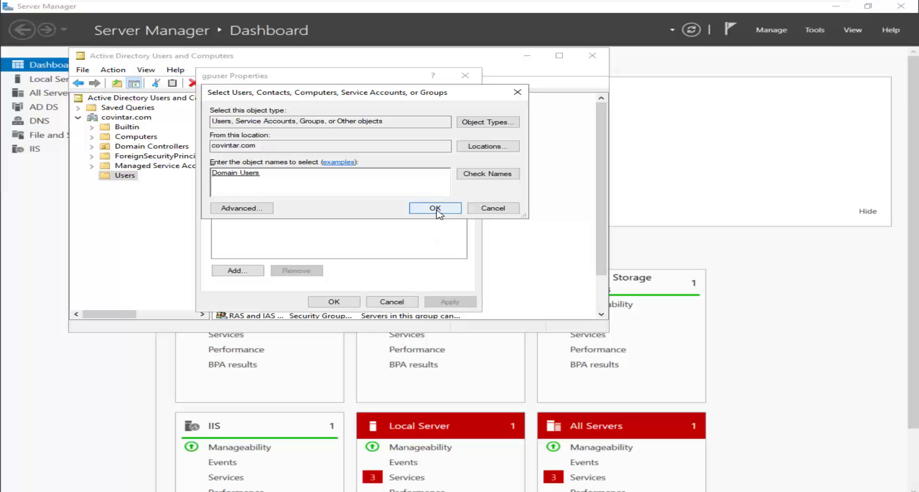
pyautogui.click(435, 207)
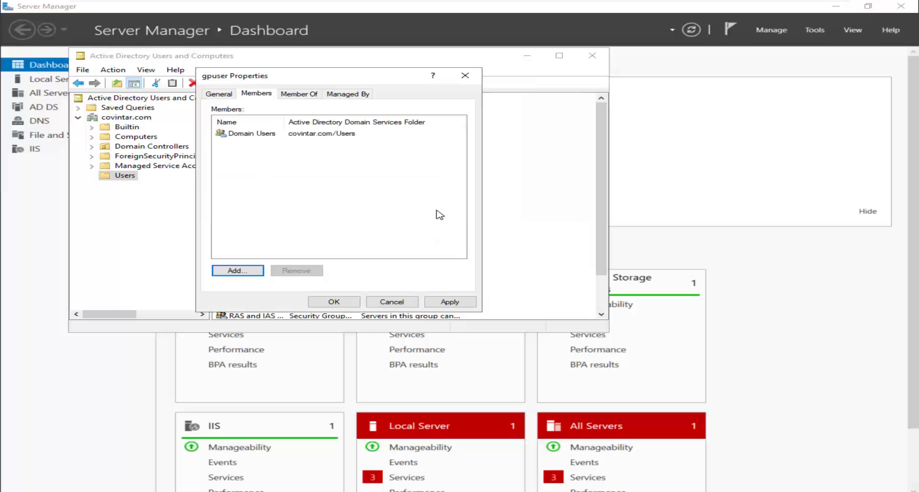
pyautogui.click(432, 302)
pyautogui.click(353, 303)
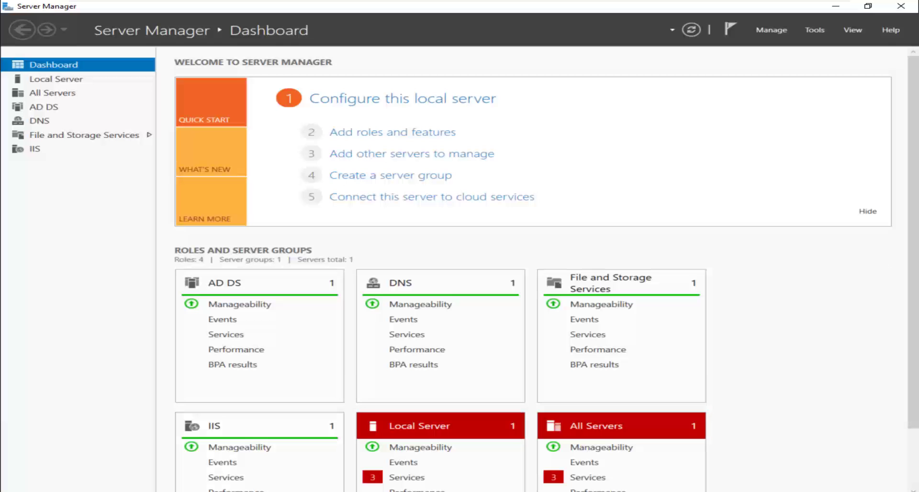
# - Close Server Manager and bring the Dynamics GP Web Components installer back to its Windows User Group settings
pyautogui.click(336, 491)
pyautogui.click(354, 491)
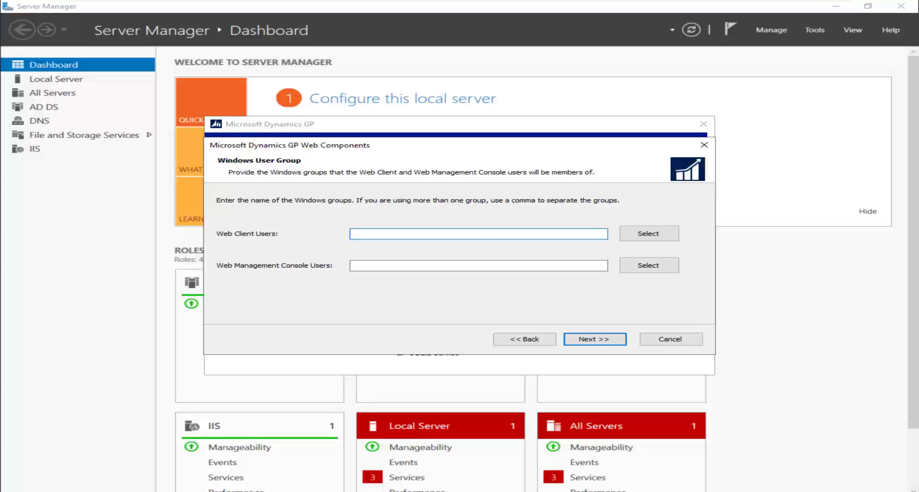
pyautogui.rightClick(425, 491)
pyautogui.click(465, 433)
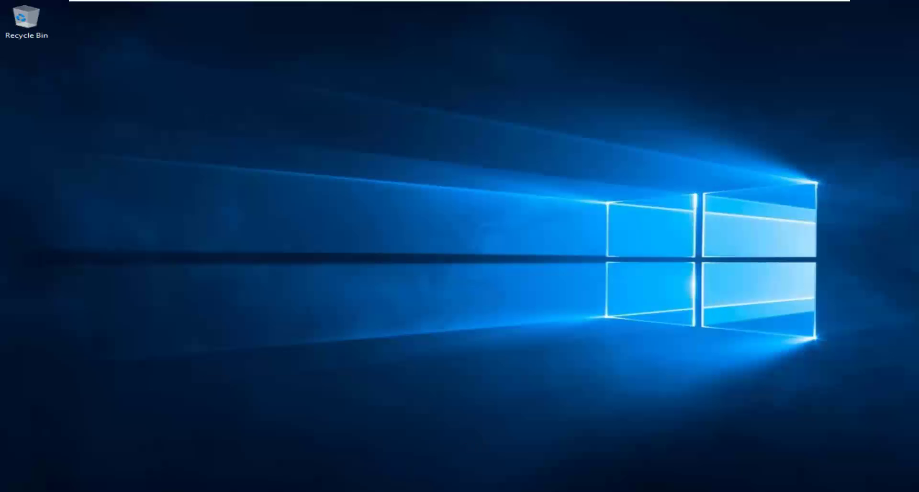
pyautogui.click(354, 491)
# - Set both the Web Client Users and the Web Management Console Users to COVINTAR\gpuser and continue to the GP Configuration settings
pyautogui.click(637, 238)
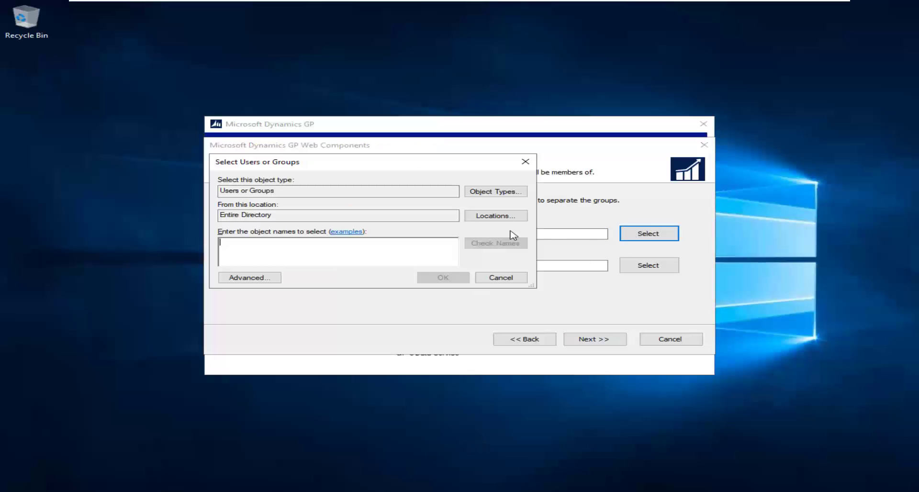
pyautogui.write('gp')
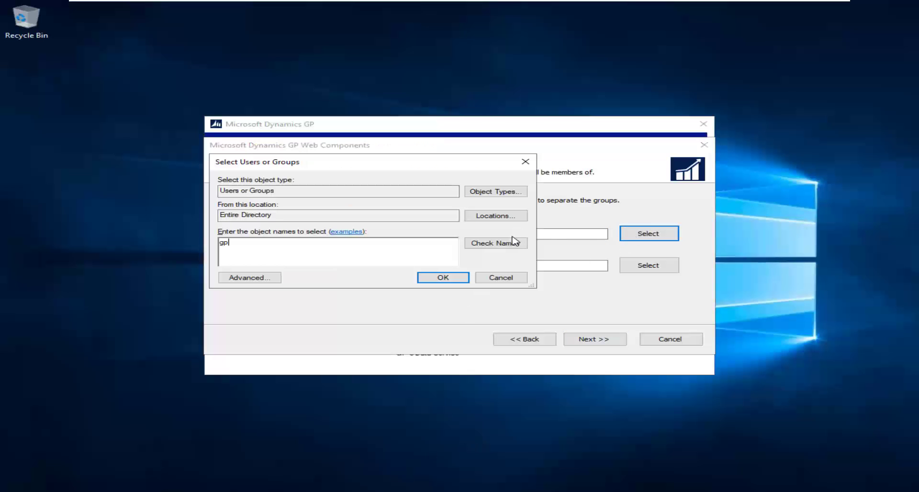
pyautogui.click(512, 242)
pyautogui.click(443, 278)
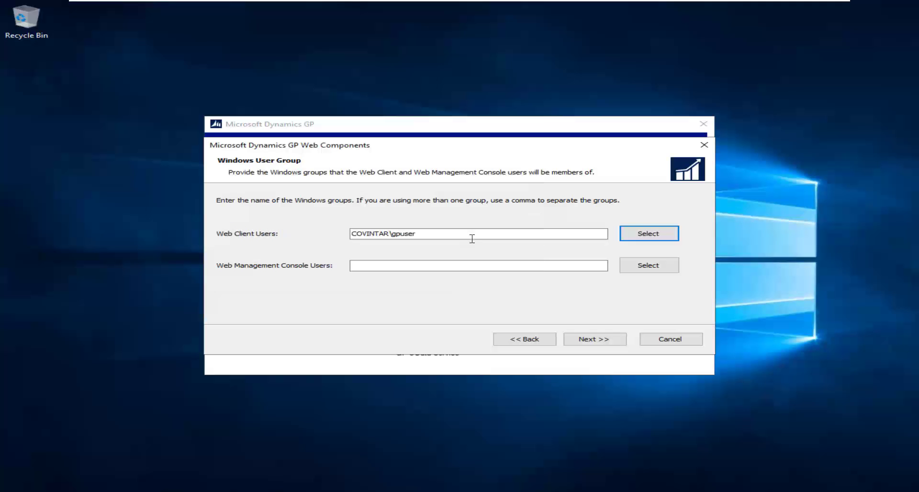
pyautogui.click(466, 264)
pyautogui.write('COVINTAR\\gpuser')
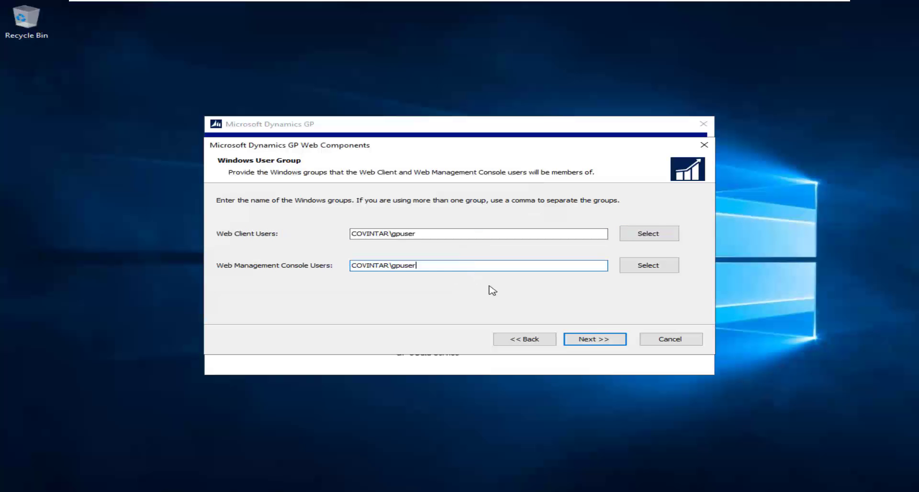
pyautogui.press('Tab')
pyautogui.click(593, 338)
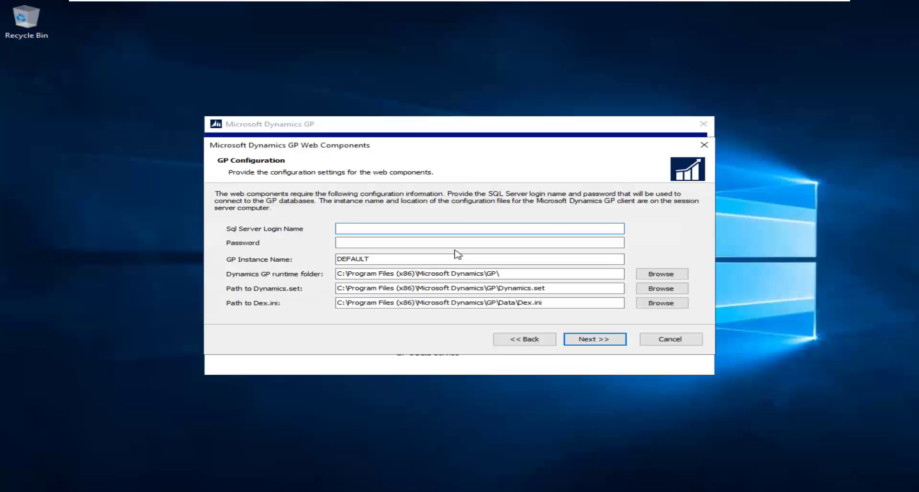
# - Return to the Windows User Group settings and add the Administrator account to the Web Client Users
pyautogui.click(523, 340)
pyautogui.click(649, 233)
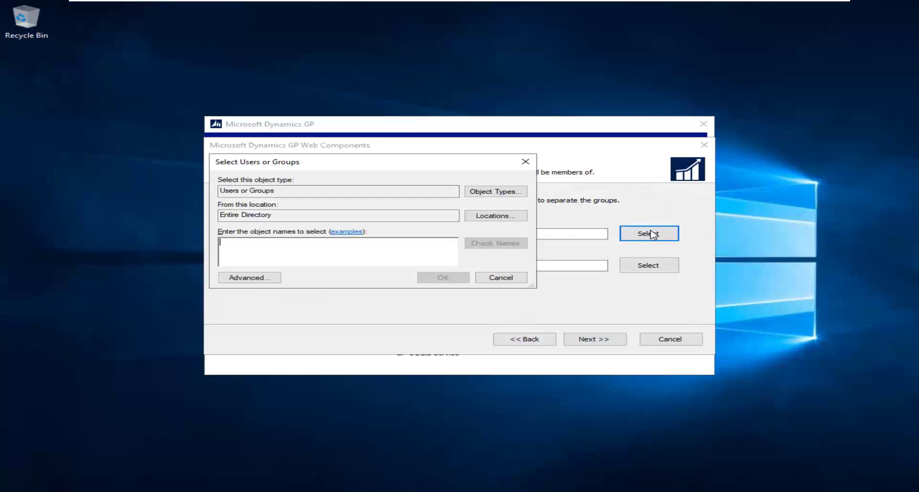
pyautogui.write('adminis')
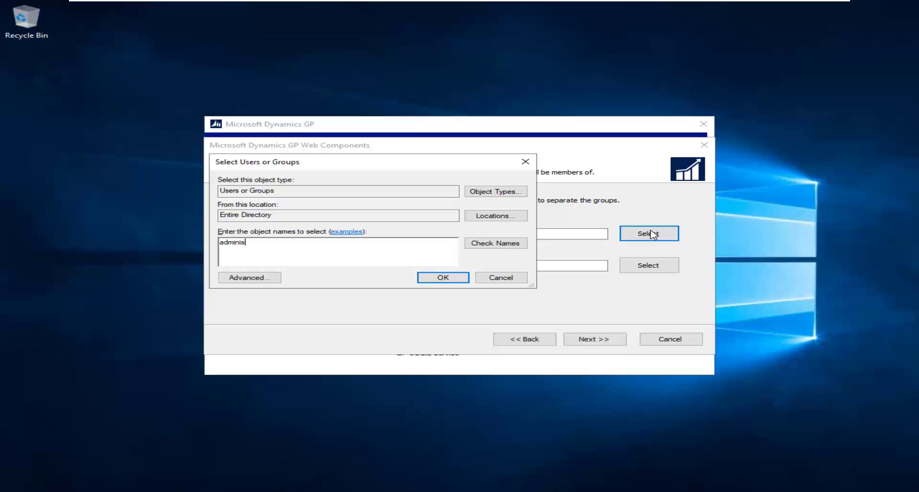
pyautogui.click(519, 244)
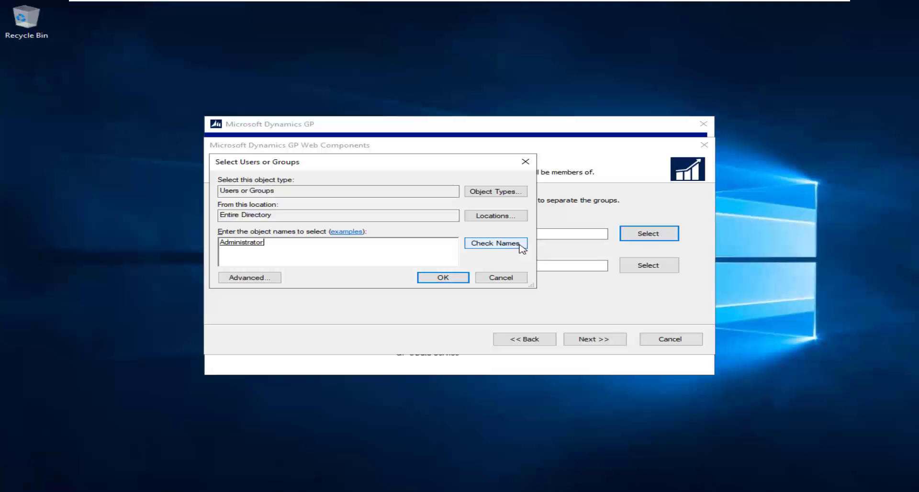
pyautogui.click(468, 276)
# - Add the Administrator account to the Web Management Console Users
pyautogui.click(541, 265)
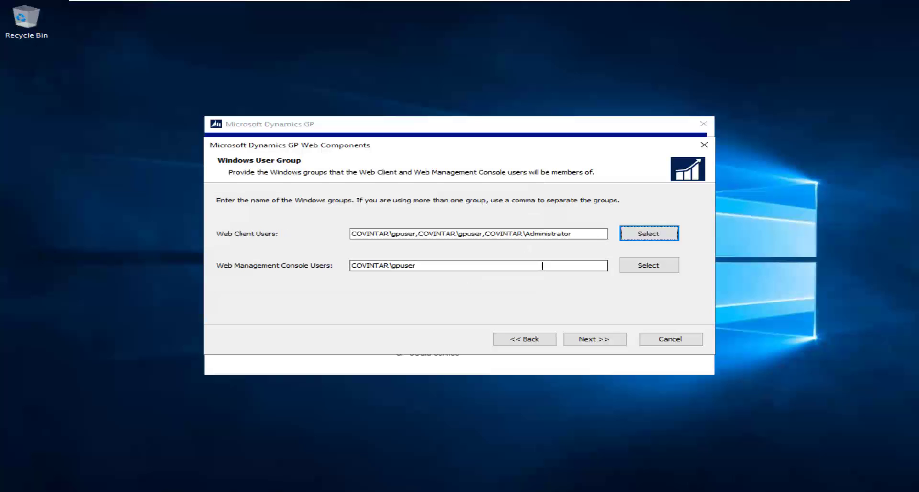
pyautogui.click(655, 266)
pyautogui.write('adminis')
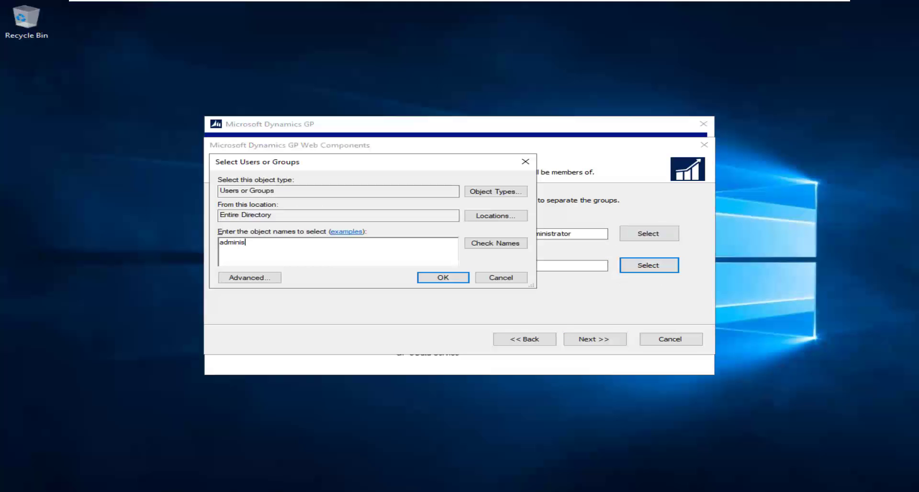
pyautogui.click(522, 244)
pyautogui.click(465, 279)
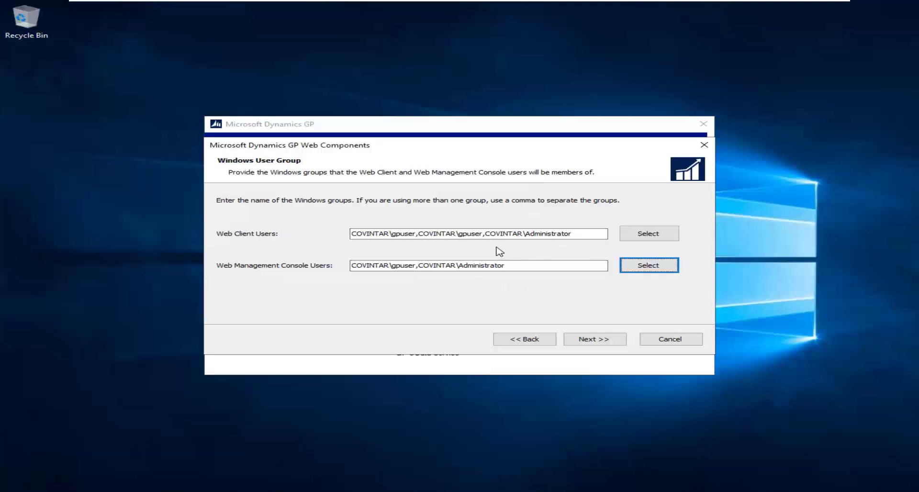
# - Remove the duplicate COVINTAR\gpuser entry from the Web Client Users and continue to the GP Configuration settings
pyautogui.click(583, 232)
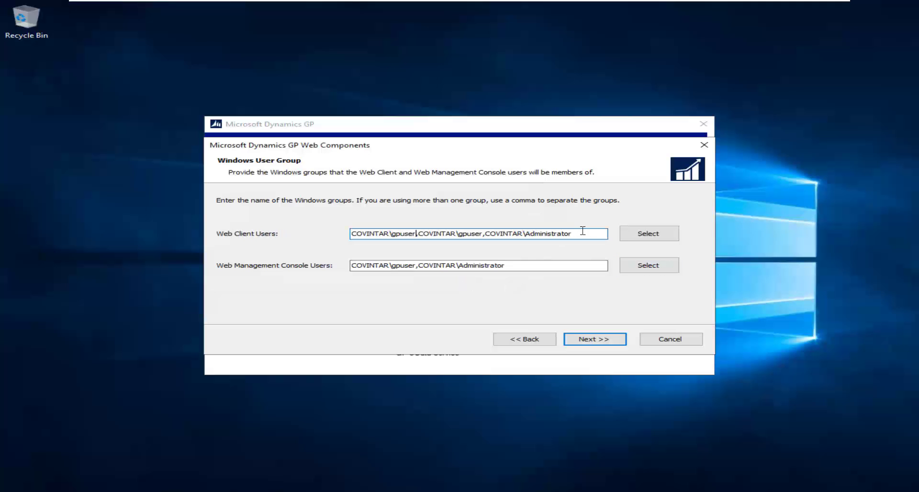
pyautogui.hotkey('shift', 'Home')
pyautogui.press('BackSpace')
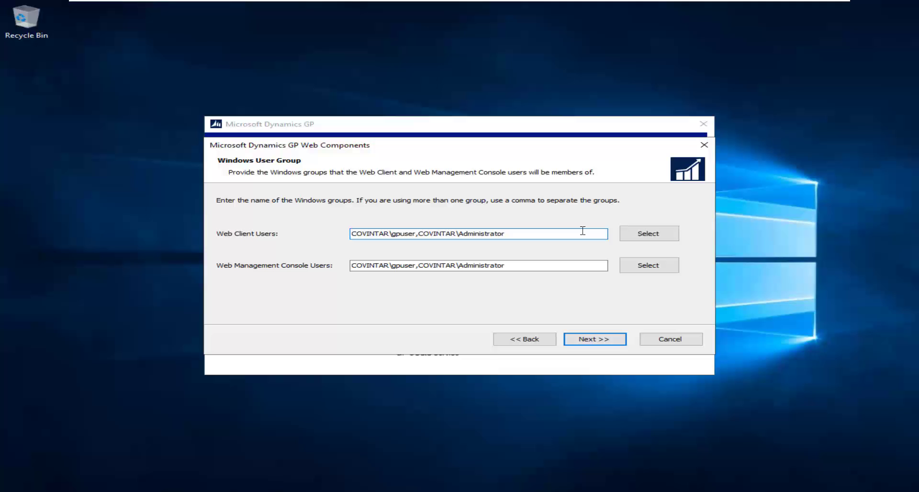
pyautogui.click(608, 341)
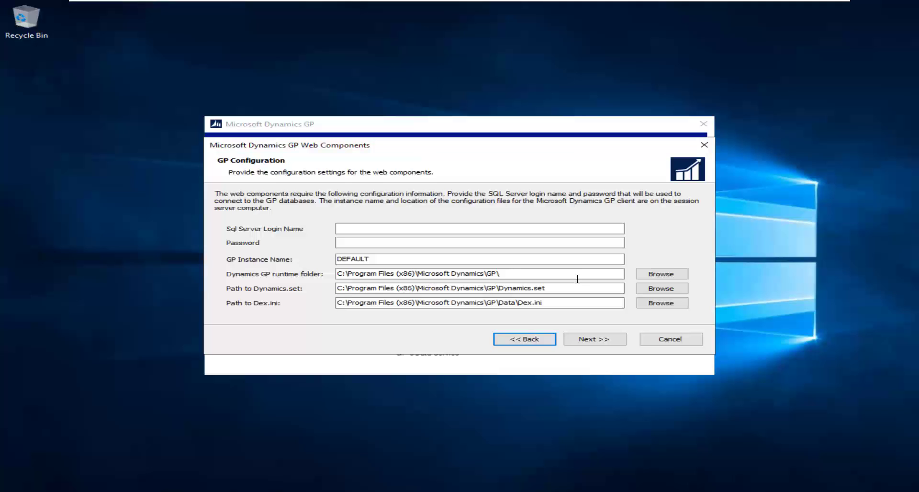
# - Enter sa as the SQL Server login name with its password, re-enter the password, and continue to the Web Site Configuration
pyautogui.click(413, 230)
pyautogui.write('sa')
pyautogui.press('Tab')
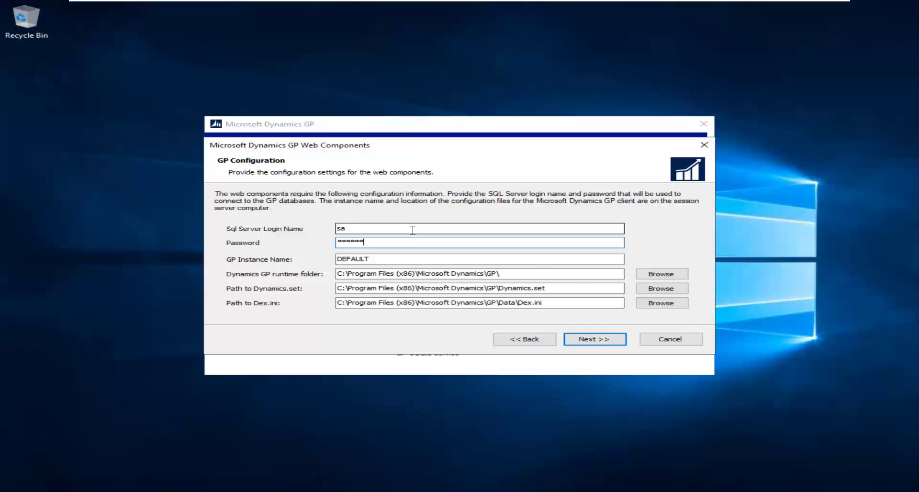
pyautogui.click(593, 339)
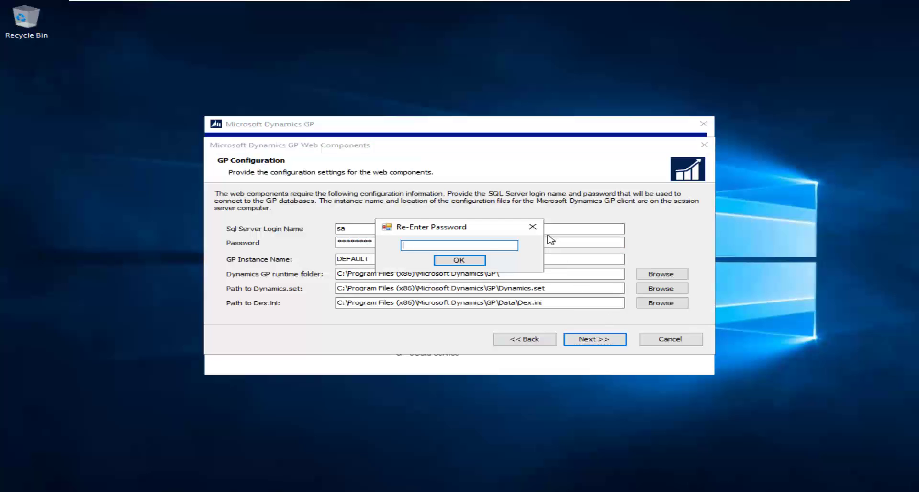
pyautogui.click(474, 260)
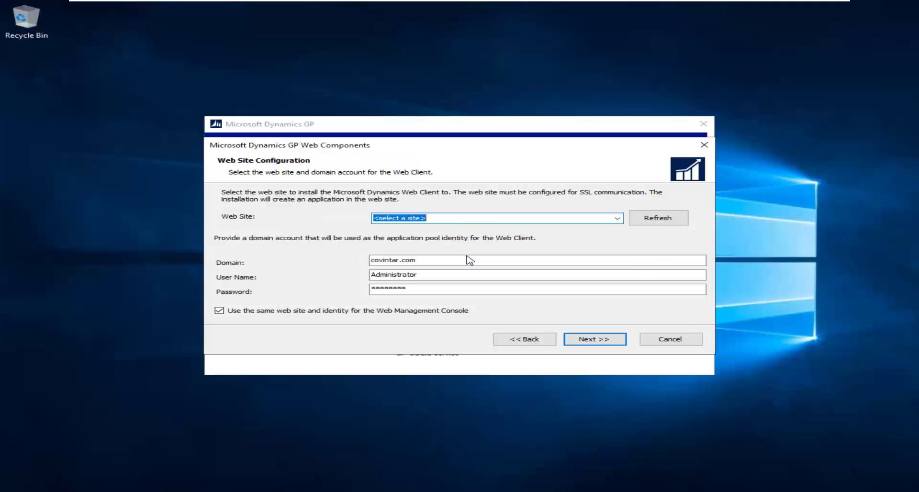
# - Select Default Web Site as the site for the Web Client and continue to the Session Service settings
pyautogui.click(617, 218)
pyautogui.click(555, 228)
pyautogui.click(590, 340)
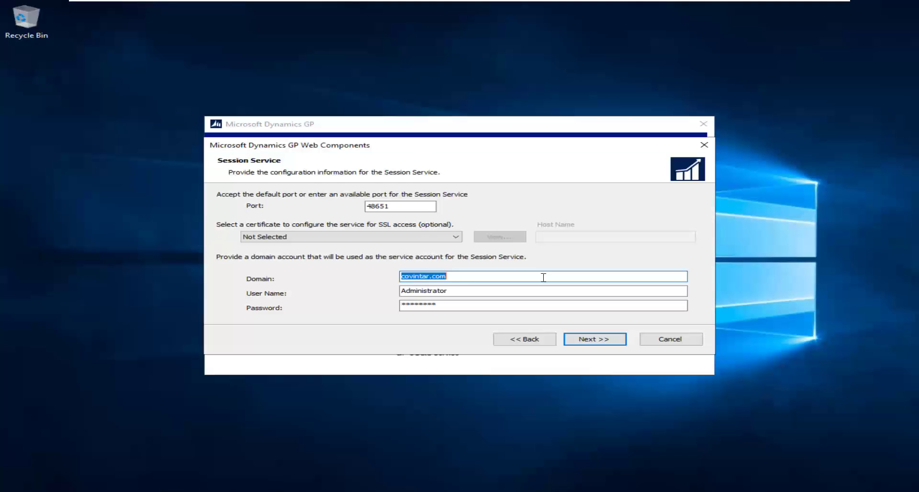
# - Select the covintar certificate for both the Session Service and the Runtime Service URL, and continue to the GP Service settings
pyautogui.click(447, 238)
pyautogui.click(416, 253)
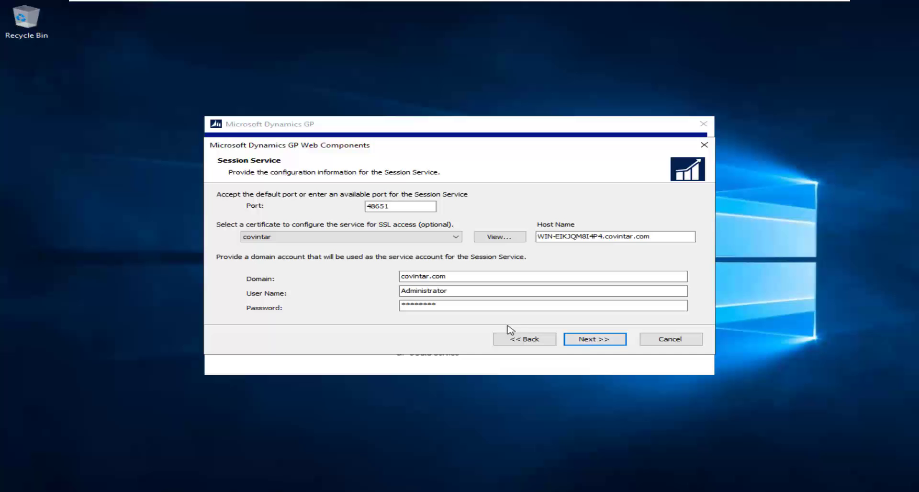
pyautogui.click(587, 339)
pyautogui.click(402, 270)
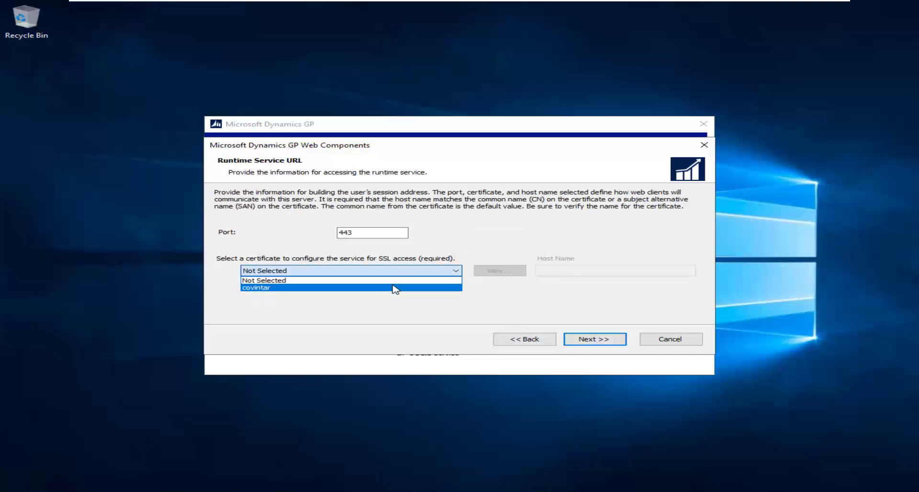
pyautogui.click(395, 288)
pyautogui.click(585, 338)
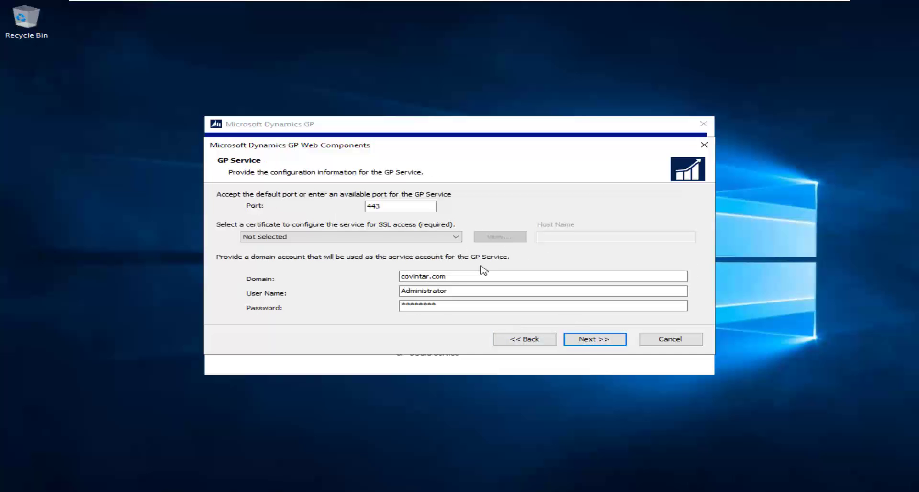
# - Select the covintar certificate for the GP Service and start installing the web components
pyautogui.click(416, 238)
pyautogui.click(387, 250)
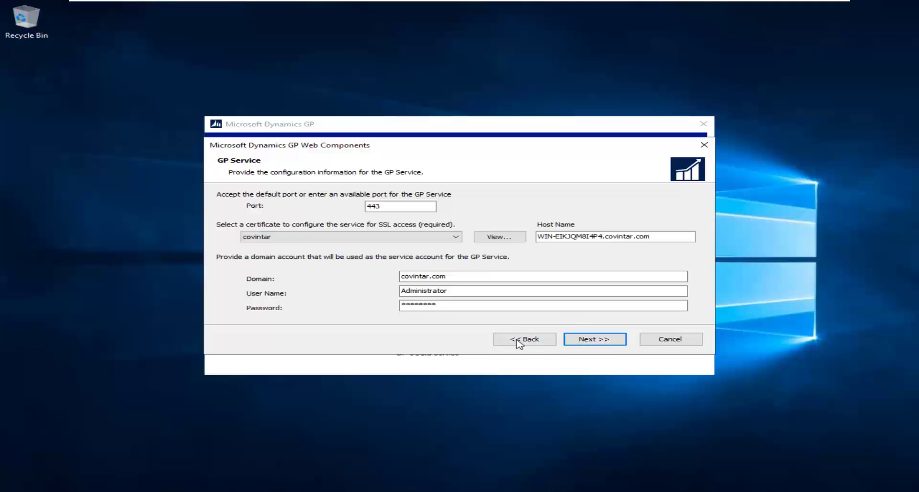
pyautogui.click(606, 340)
pyautogui.click(577, 340)
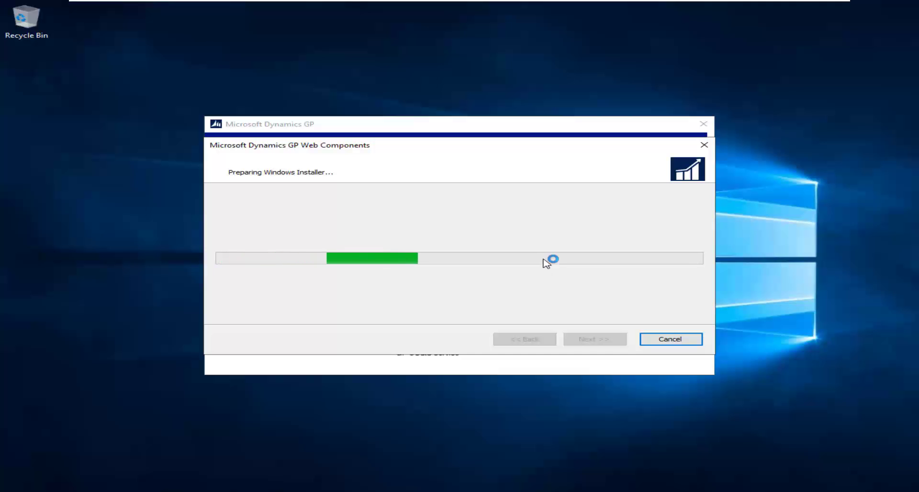
# - Exit the finished Web Components installer, then install Microsoft Dynamics Web Components Help and finish its setup
pyautogui.moveTo(801, 4)
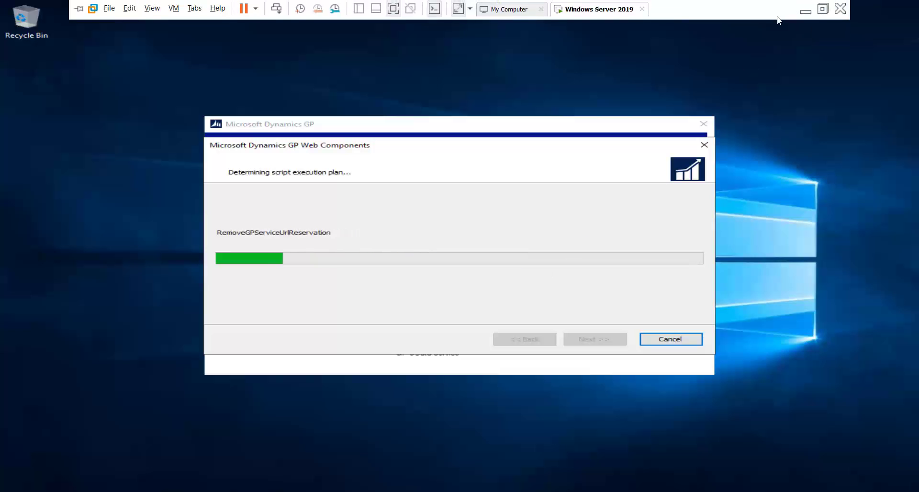
pyautogui.click(675, 339)
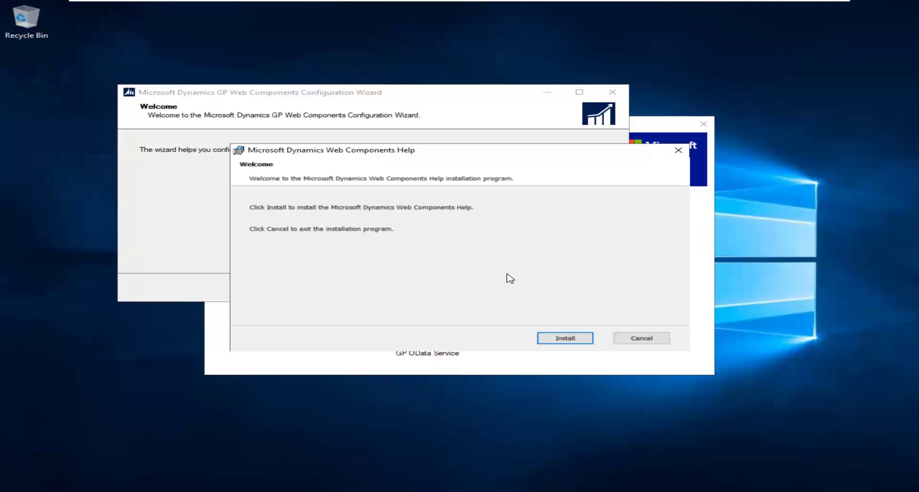
pyautogui.click(567, 338)
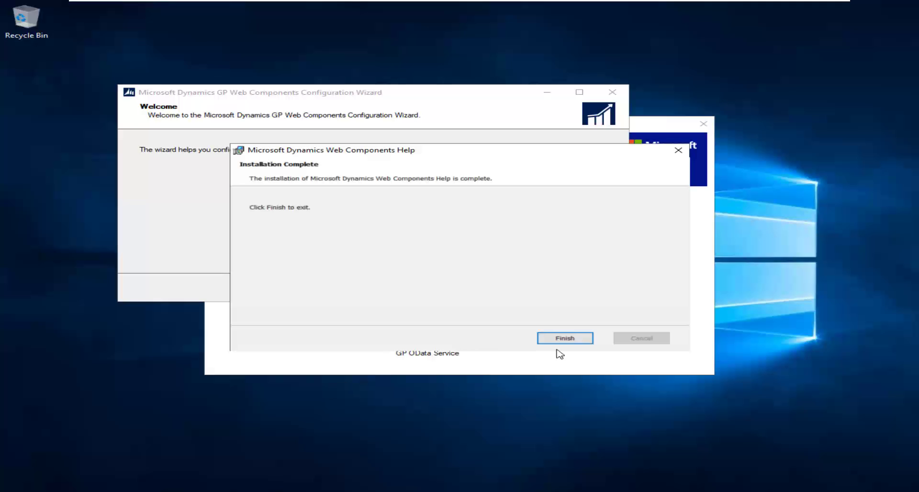
pyautogui.click(571, 340)
# - Run the Web Components Configuration Wizard using Windows Trusted Authentication, finish it, and close the Dynamics GP setup window
pyautogui.click(508, 292)
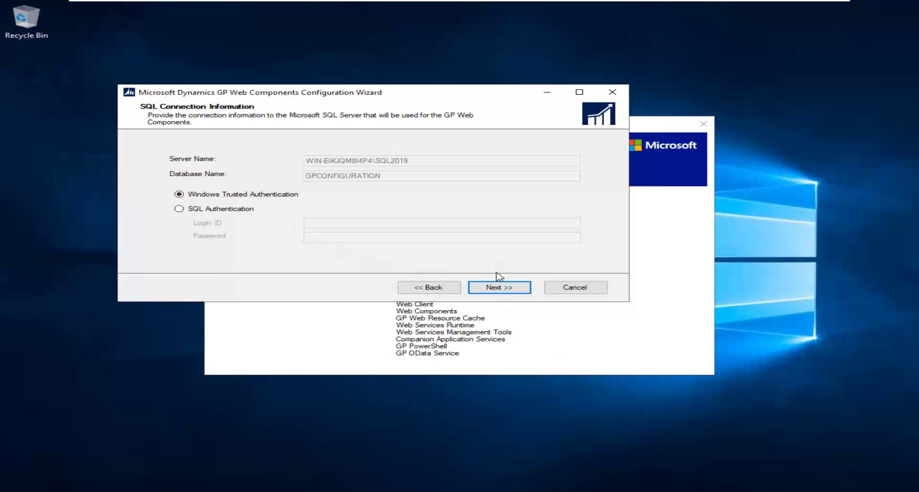
pyautogui.click(501, 288)
pyautogui.click(499, 288)
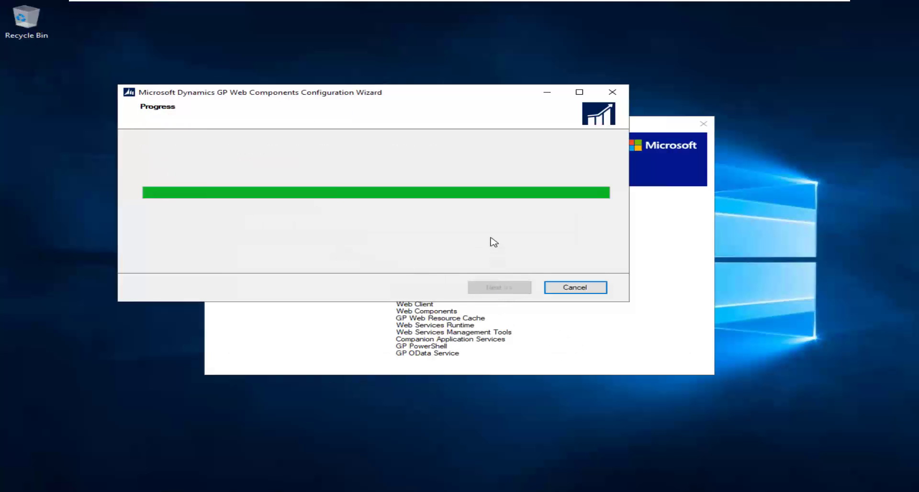
pyautogui.click(565, 287)
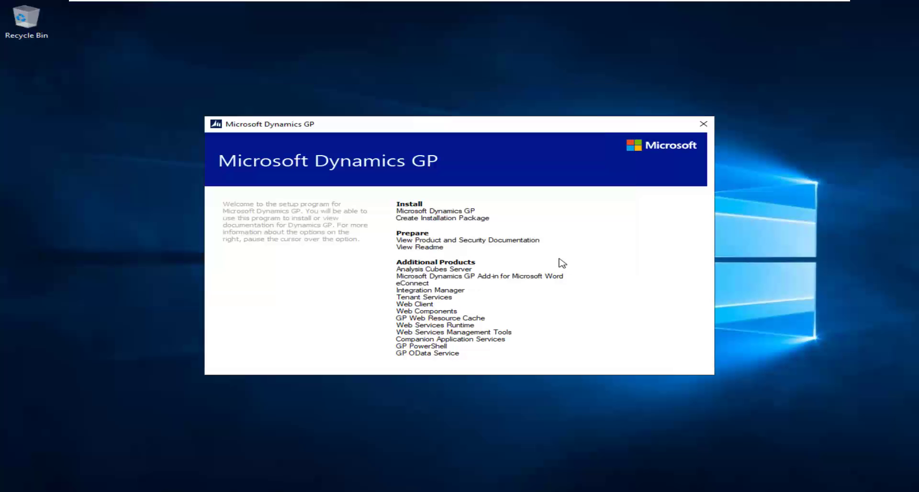
pyautogui.click(703, 124)
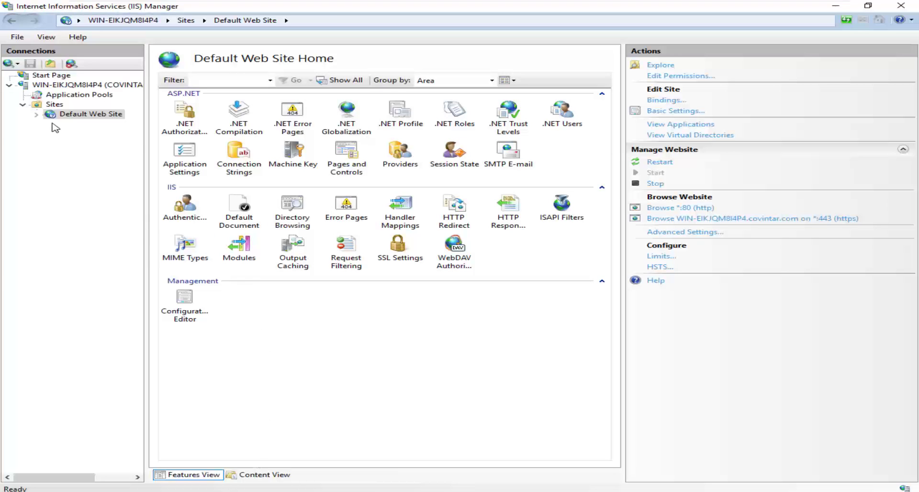
# - In IIS Manager, expand the GP and WebManagementConsole applications under Default Web Site and browse GP over https on port 443
pyautogui.click(37, 114)
pyautogui.click(50, 133)
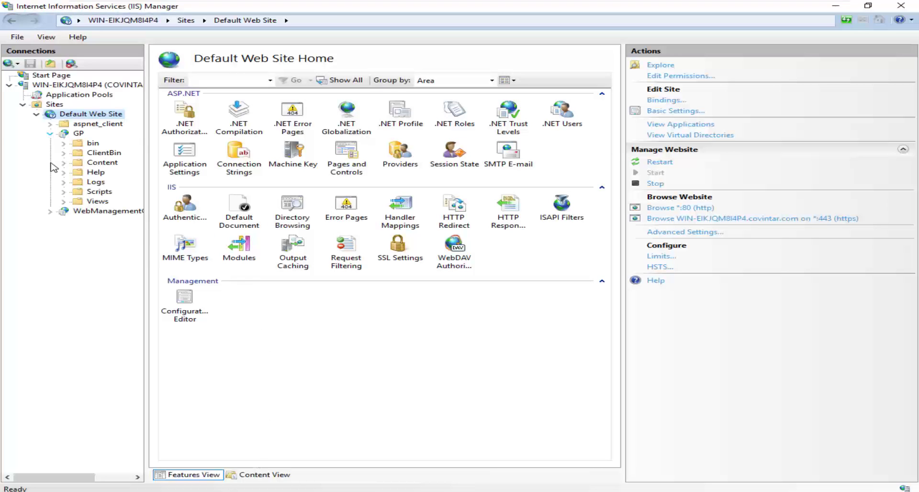
pyautogui.click(48, 214)
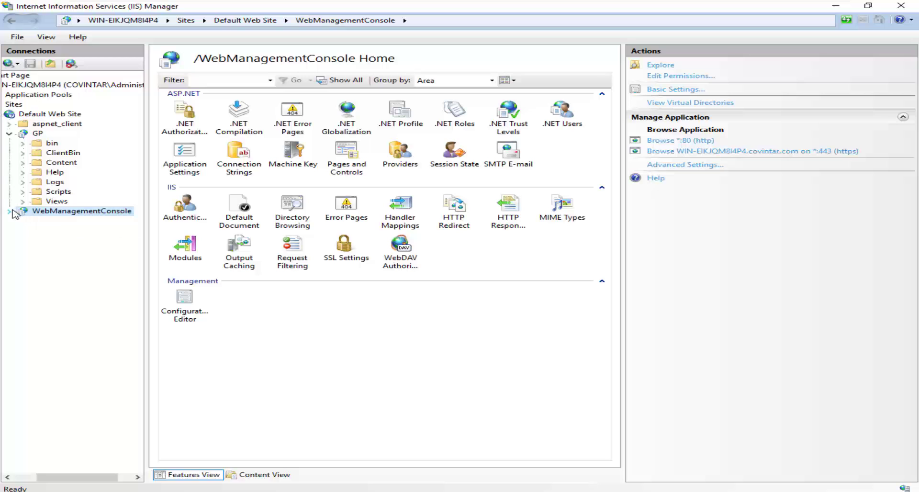
pyautogui.click(9, 211)
pyautogui.click(37, 134)
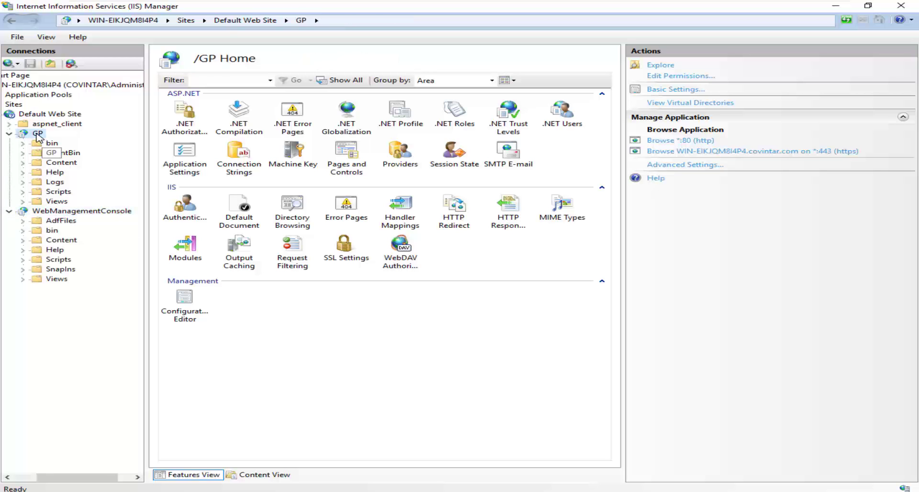
pyautogui.click(716, 149)
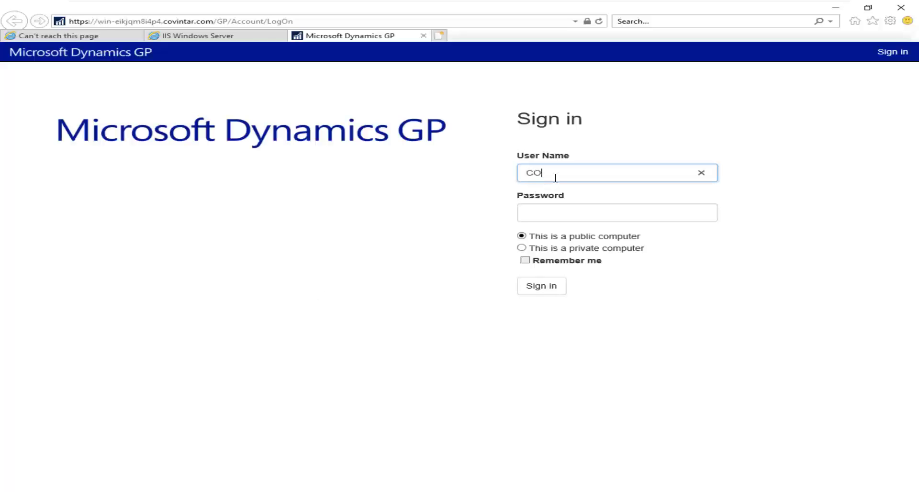
# - Try to sign in to the GP web client as COVINTAR\Administrator with the account password, and dismiss the offer to store it
pyautogui.write('VINTAR\\Administrator')
pyautogui.press('Tab')
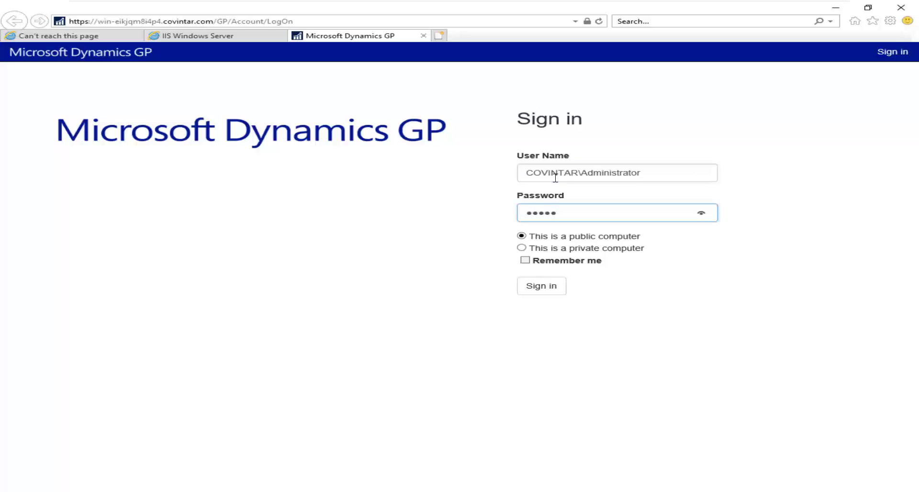
pyautogui.click(540, 287)
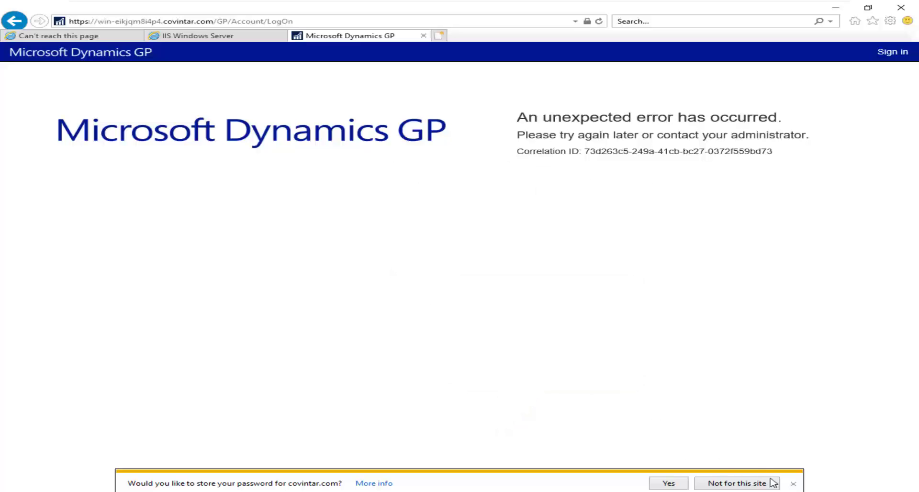
pyautogui.click(792, 484)
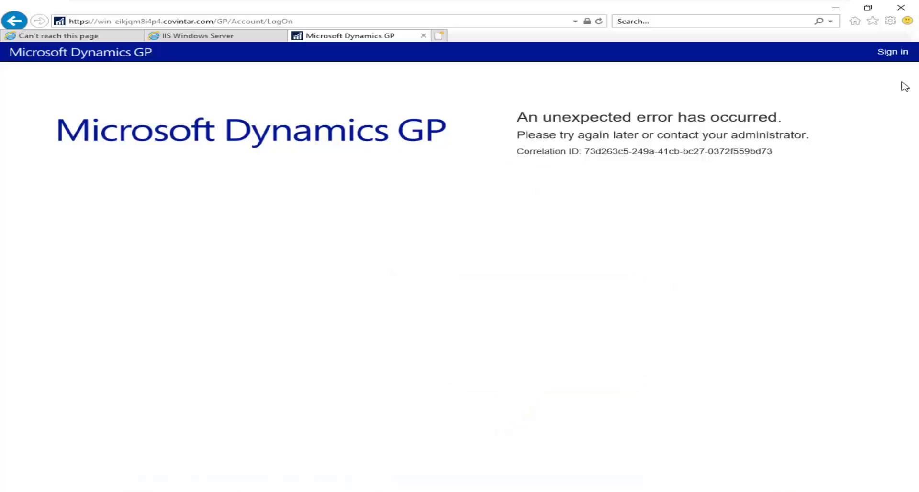
# - Retry signing in to the GP web client as COVINTAR\administrator with the account password
pyautogui.click(902, 58)
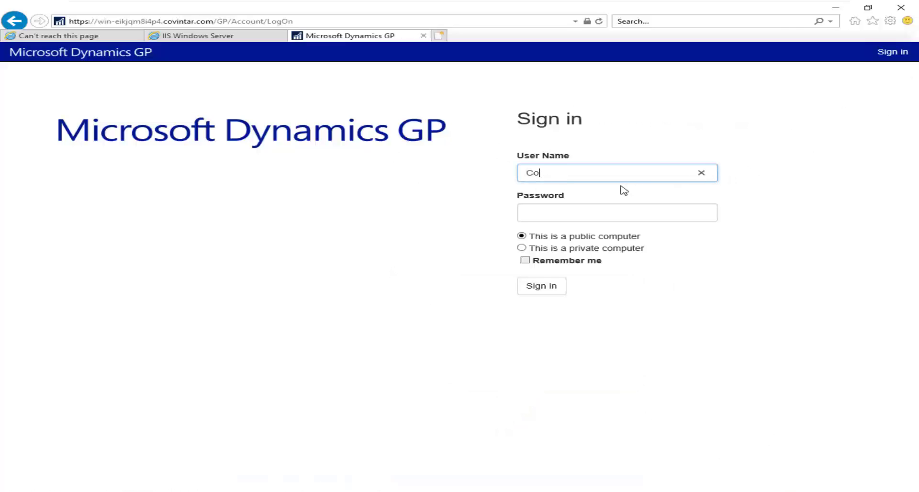
pyautogui.write('COVINTAR\\administrator')
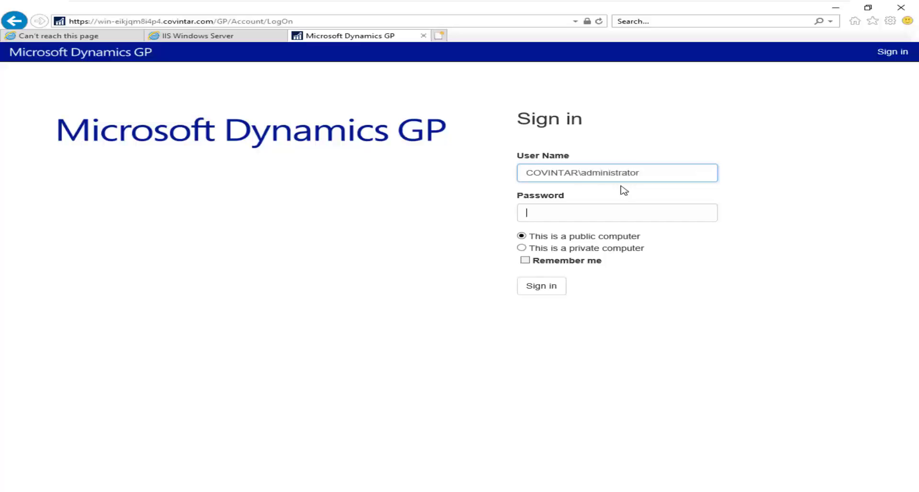
pyautogui.press('Tab')
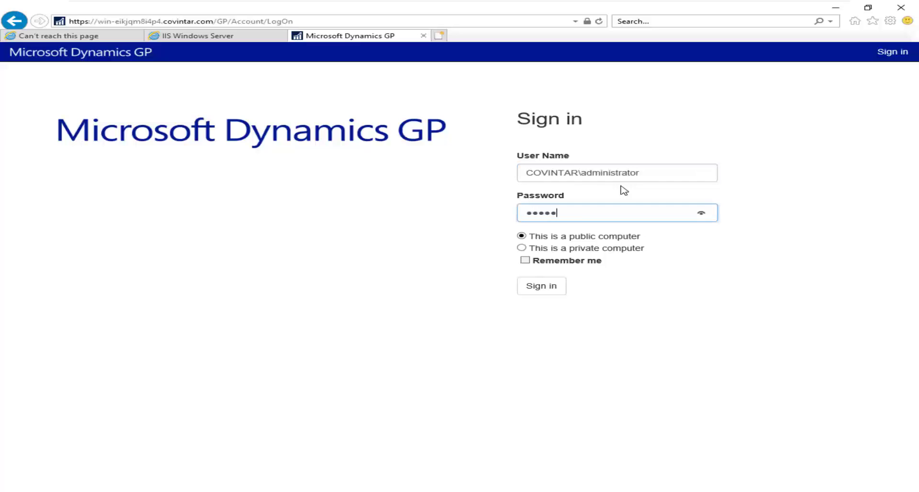
pyautogui.click(542, 288)
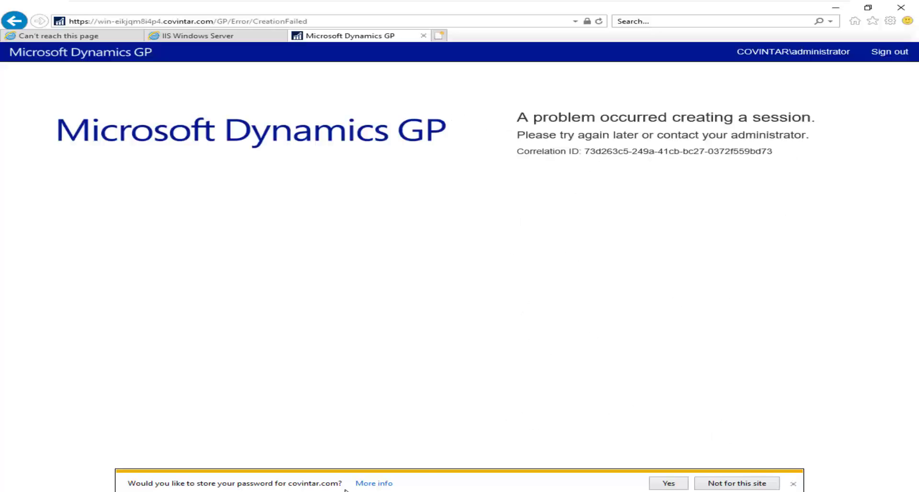
# - Switch to Server Manager, open Active Directory Users and Computers, and show the members of the gpuser group
pyautogui.moveTo(263, 491)
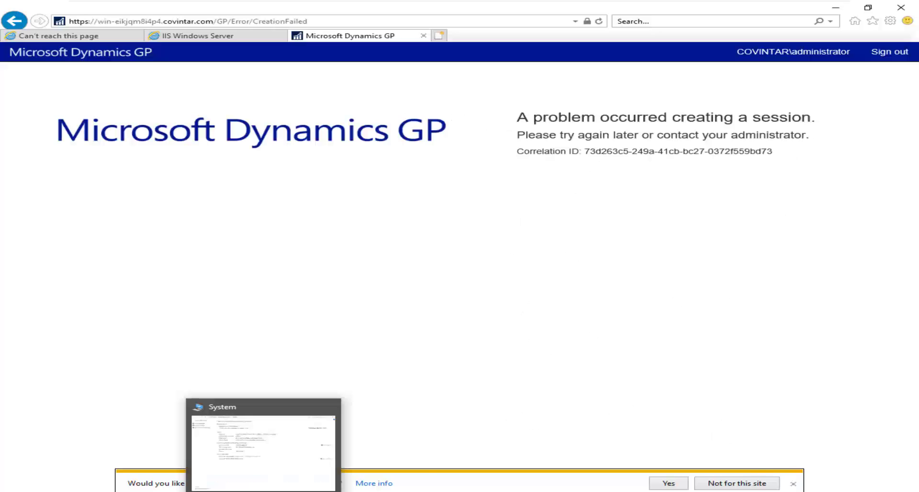
pyautogui.click(192, 491)
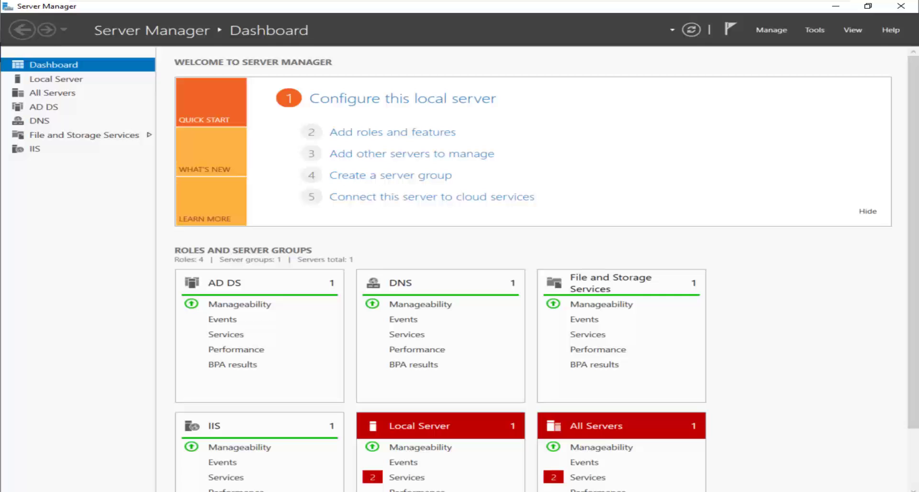
pyautogui.click(813, 30)
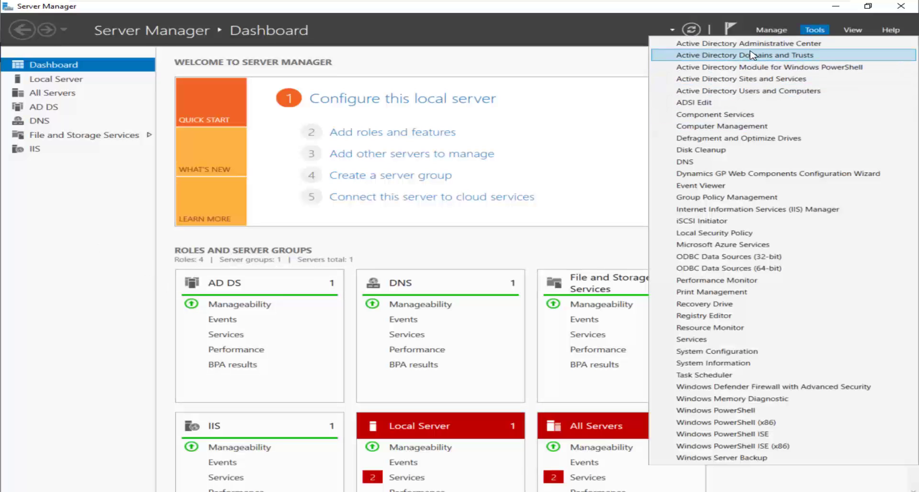
pyautogui.click(755, 91)
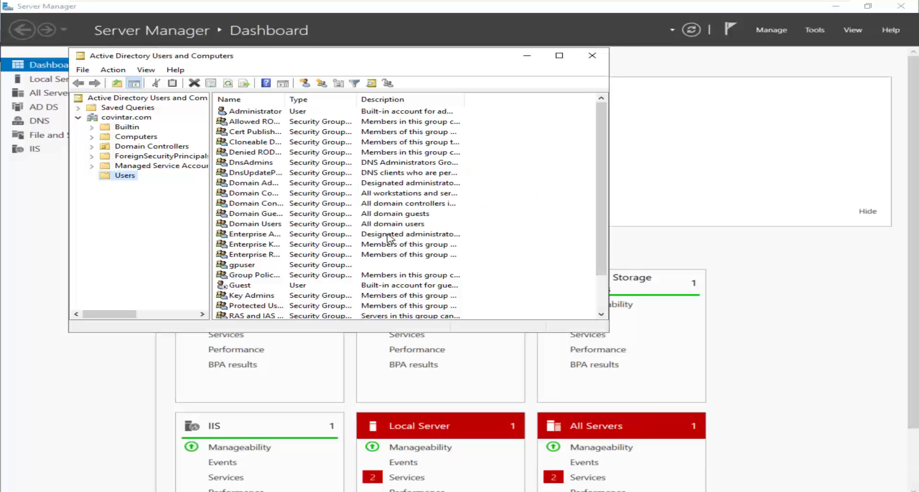
pyautogui.click(245, 287)
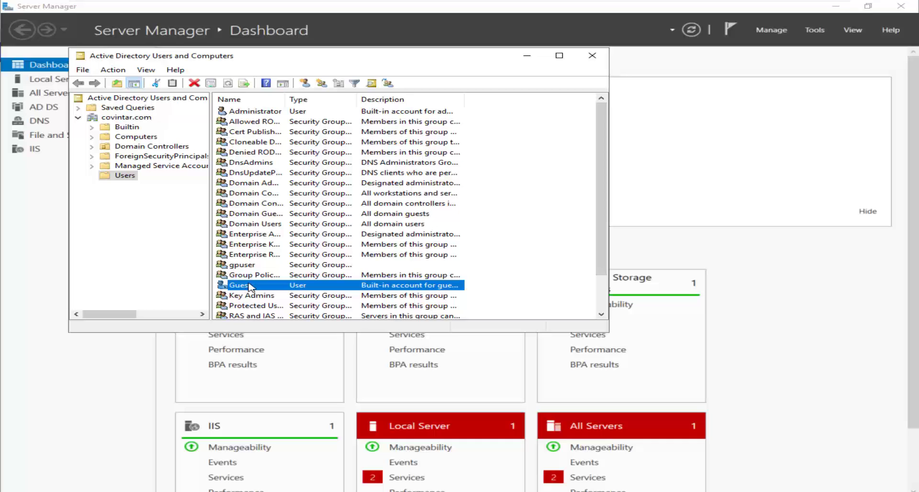
pyautogui.scroll(-2, 249, 287)
pyautogui.click(270, 225)
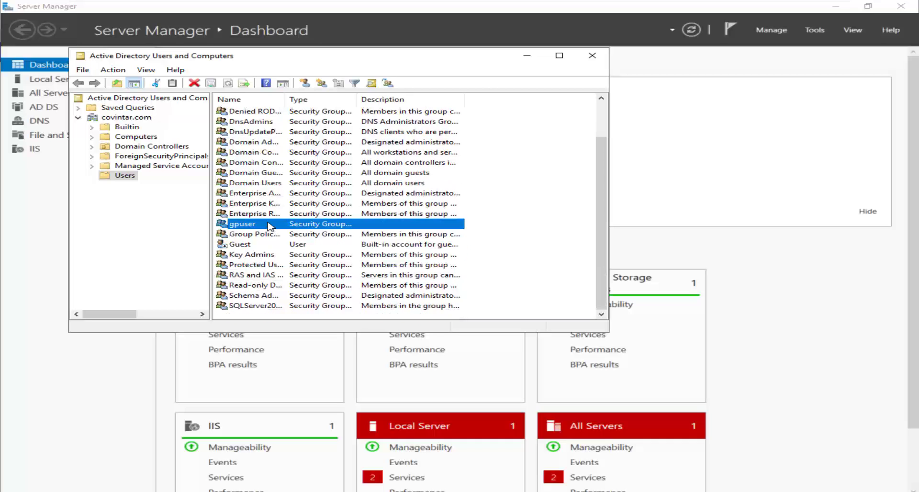
pyautogui.doubleClick(269, 225)
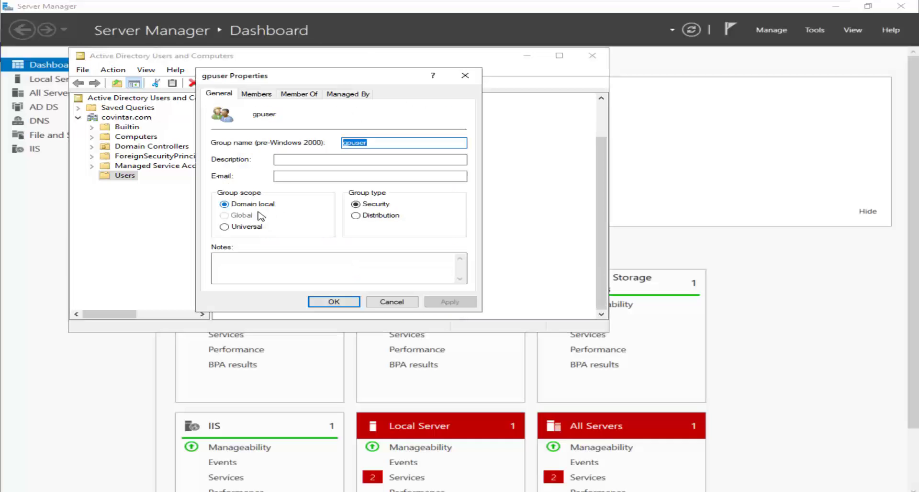
pyautogui.click(257, 94)
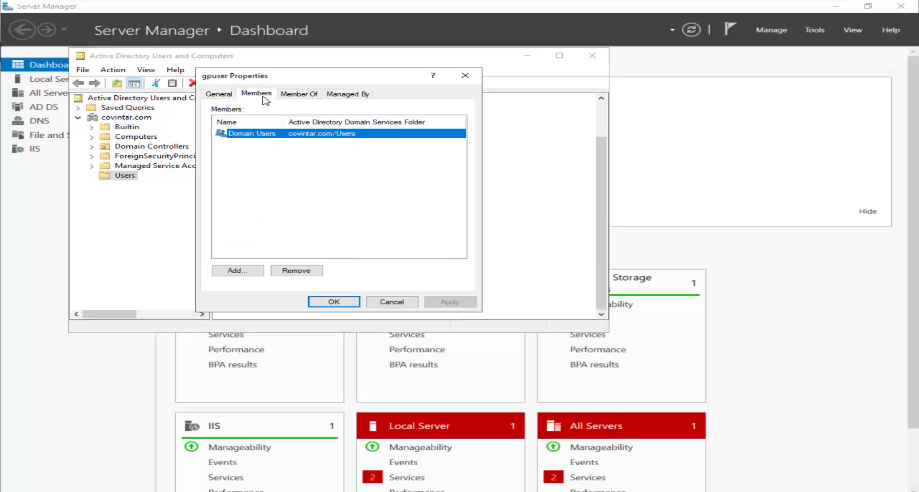
# - Add Domain Admins as a member of the gpuser group, apply the change, and close Active Directory Users and Computers
pyautogui.click(255, 271)
pyautogui.write('domain')
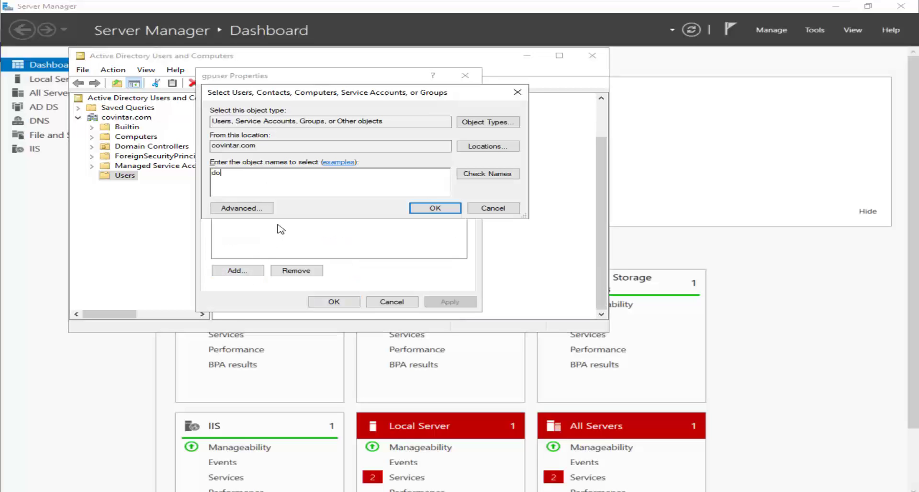
pyautogui.click(482, 177)
pyautogui.click(257, 180)
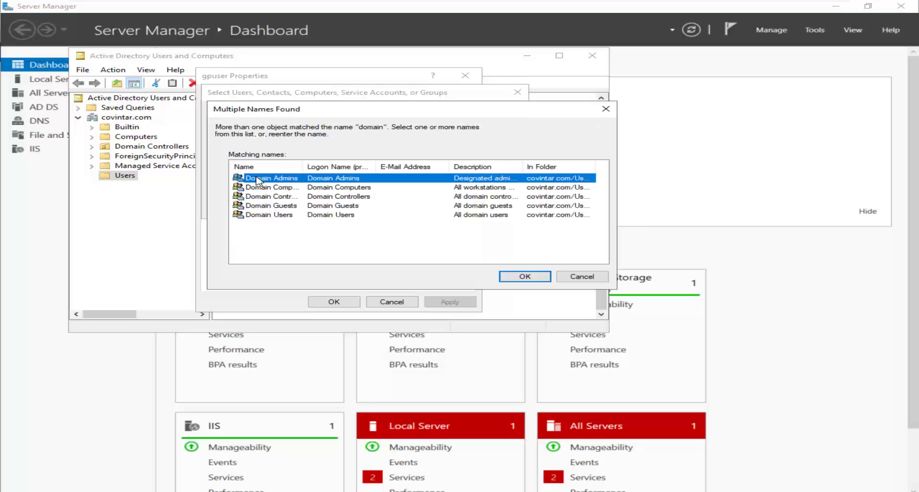
pyautogui.click(525, 277)
pyautogui.click(447, 208)
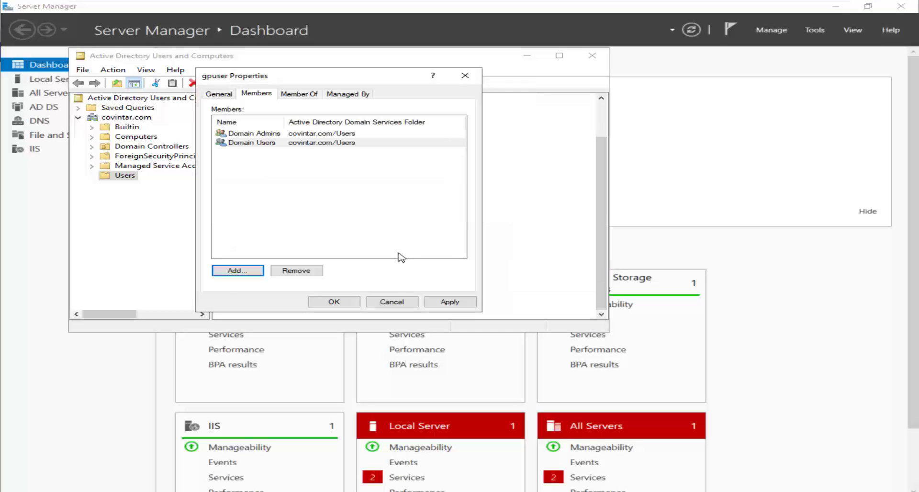
pyautogui.click(445, 302)
pyautogui.click(334, 301)
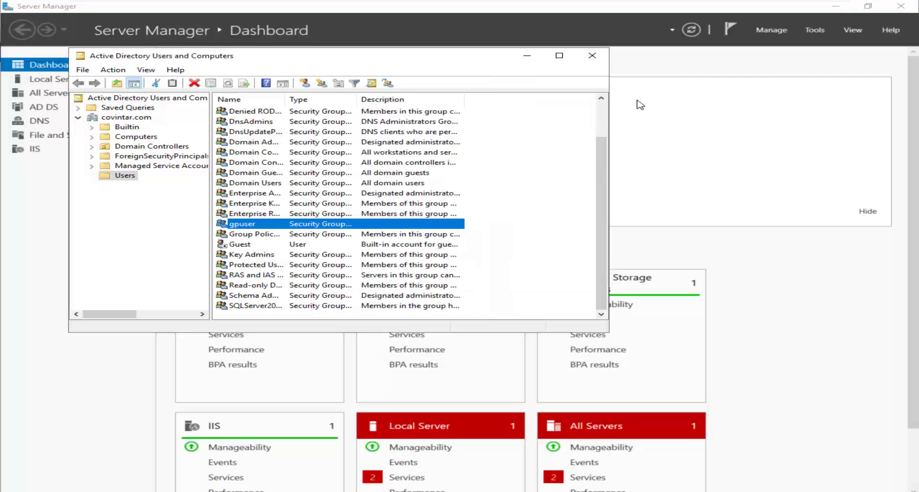
pyautogui.click(592, 55)
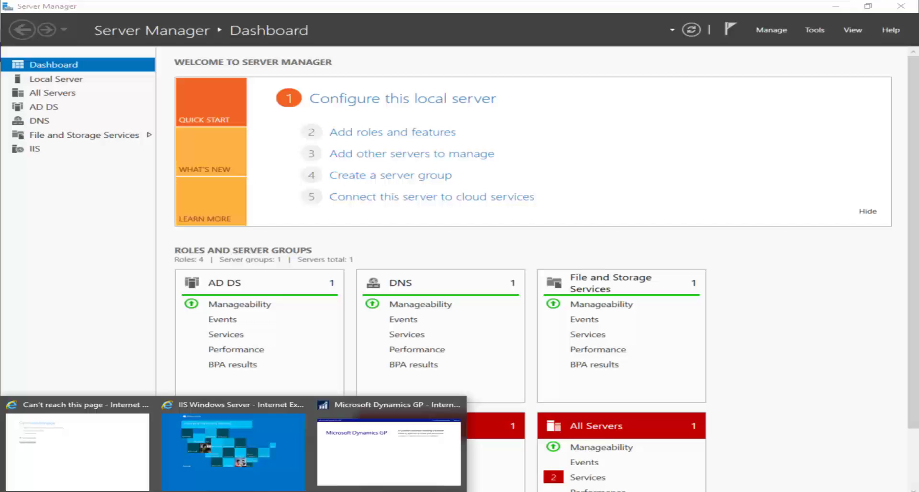
# - Switch back to the Dynamics GP page in Internet Explorer, sign out, and reopen the sign-in form
pyautogui.click(373, 445)
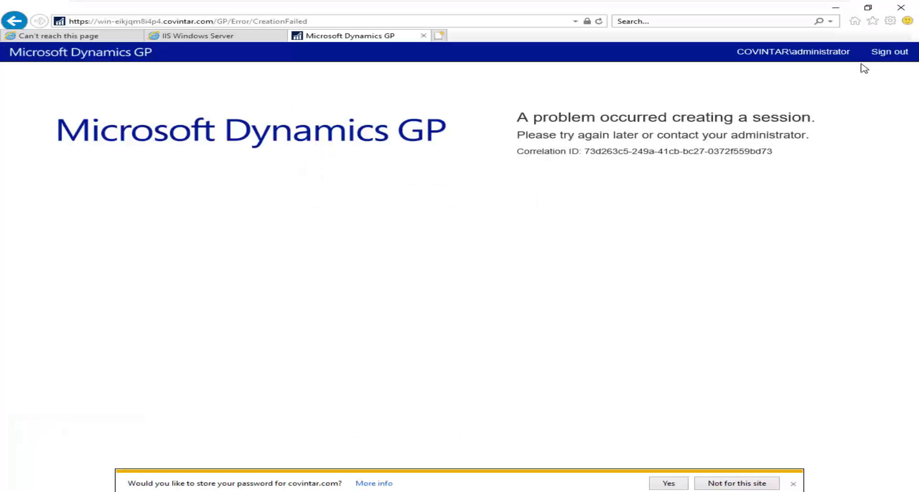
pyautogui.click(876, 52)
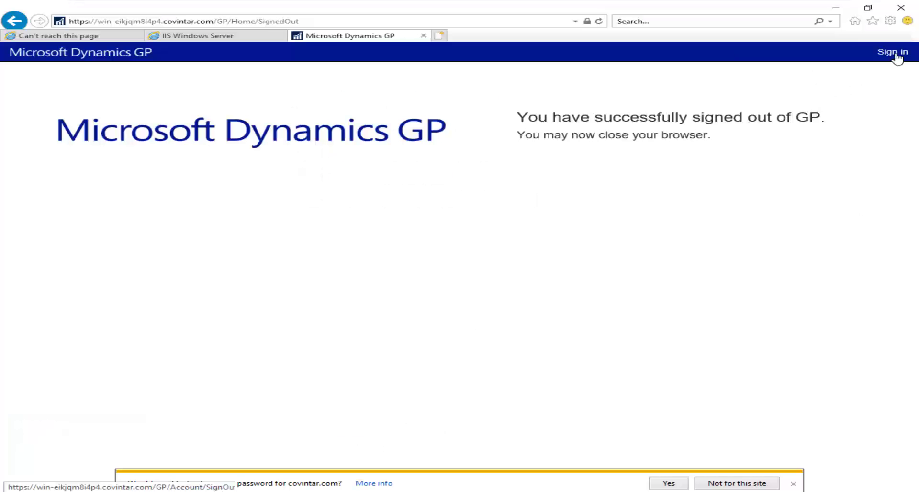
pyautogui.click(894, 52)
# - Sign in to the web client as COVINTAR\administrator with the account password, and dismiss the browser's offer to store it
pyautogui.write('c')
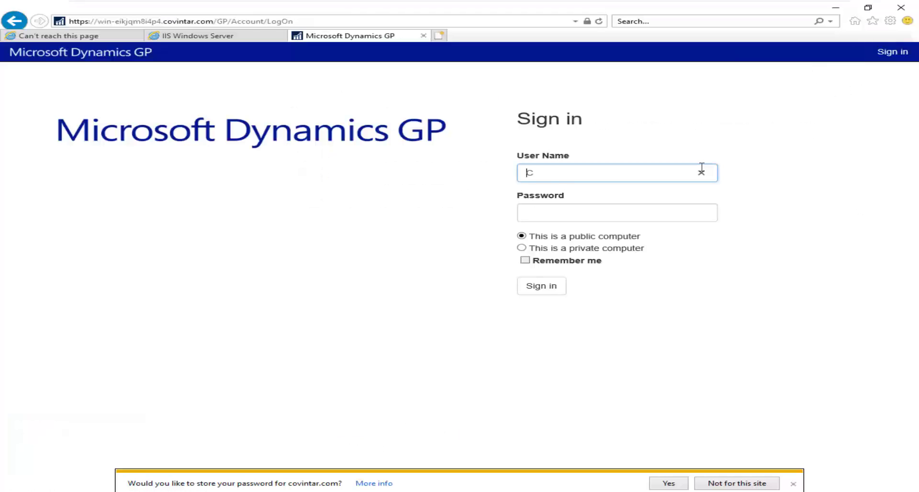
pyautogui.write('OVINTAR\\administrator')
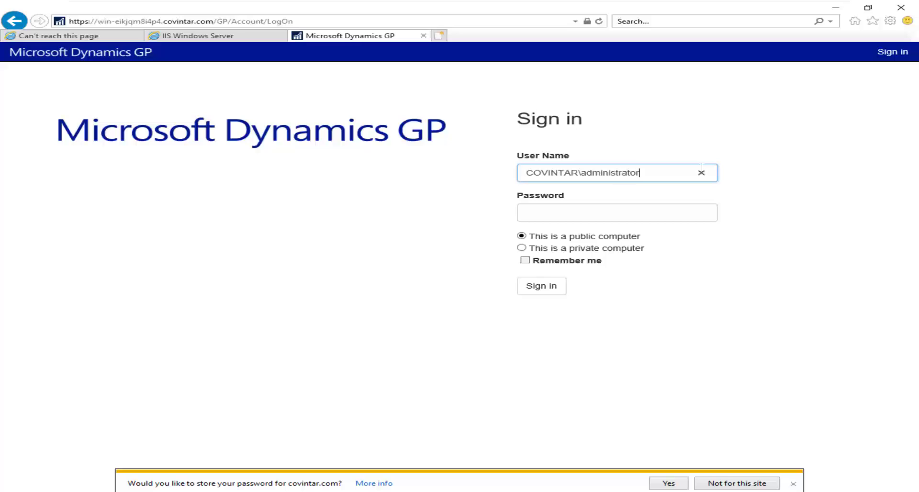
pyautogui.press('Tab')
pyautogui.write('••••••••')
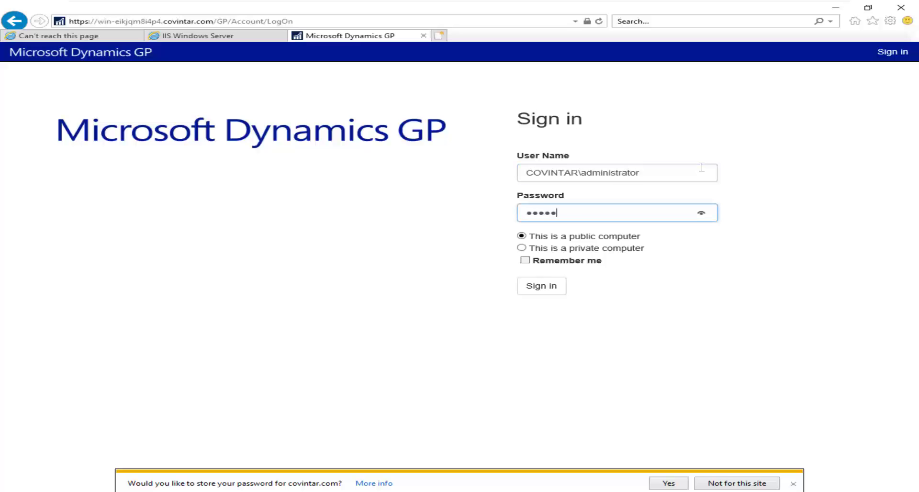
pyautogui.click(544, 292)
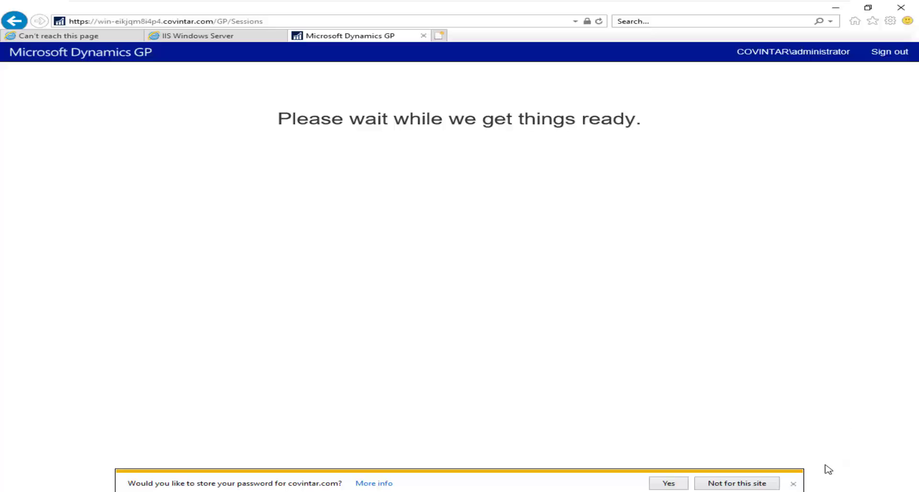
pyautogui.click(793, 483)
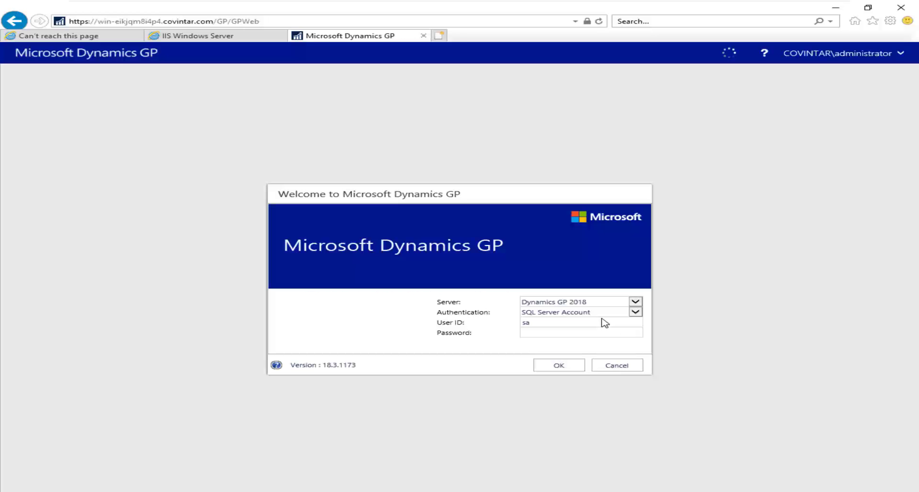
# - Log in to the Dynamics GP 2018 server as sa by entering the SQL Server account password
pyautogui.click(579, 332)
pyautogui.write('•••••••••')
pyautogui.click(564, 367)
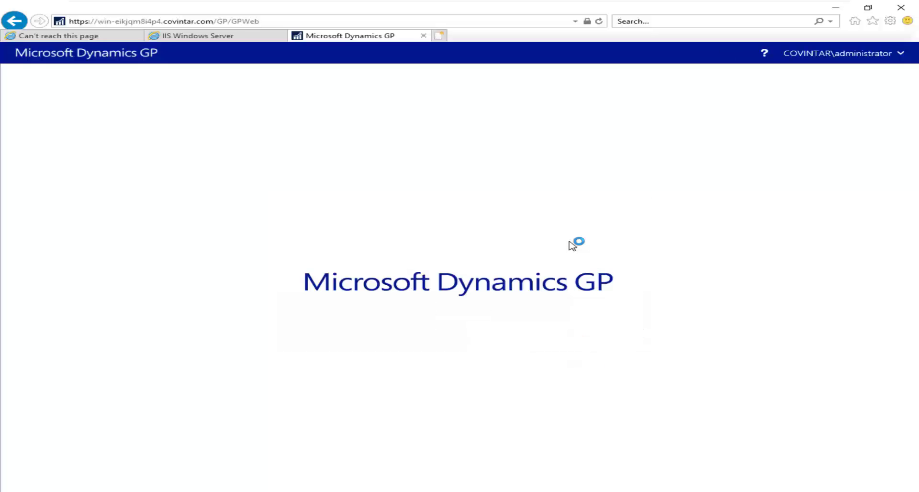